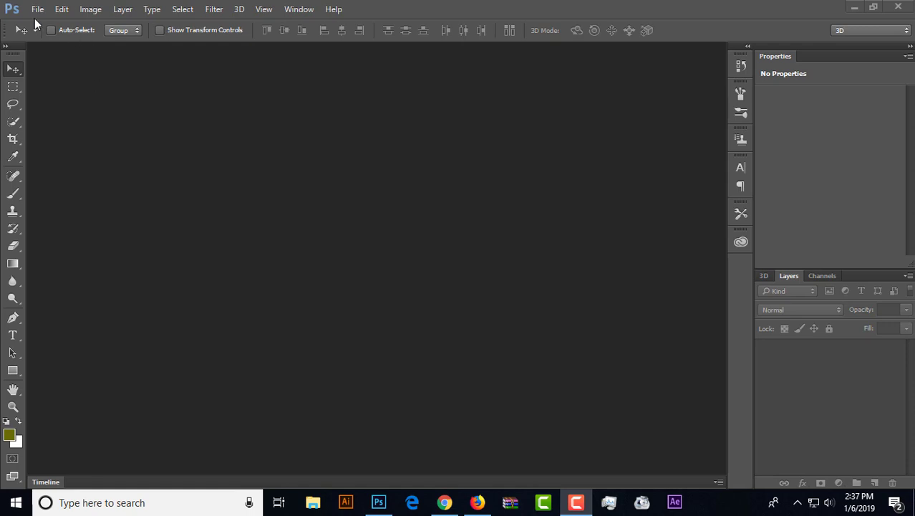
Create a new document named "Text Design", 1364 × 768 pixels at 300 pixels/inch with a white background
{"action": "left_click", "coordinate": [38, 10]}
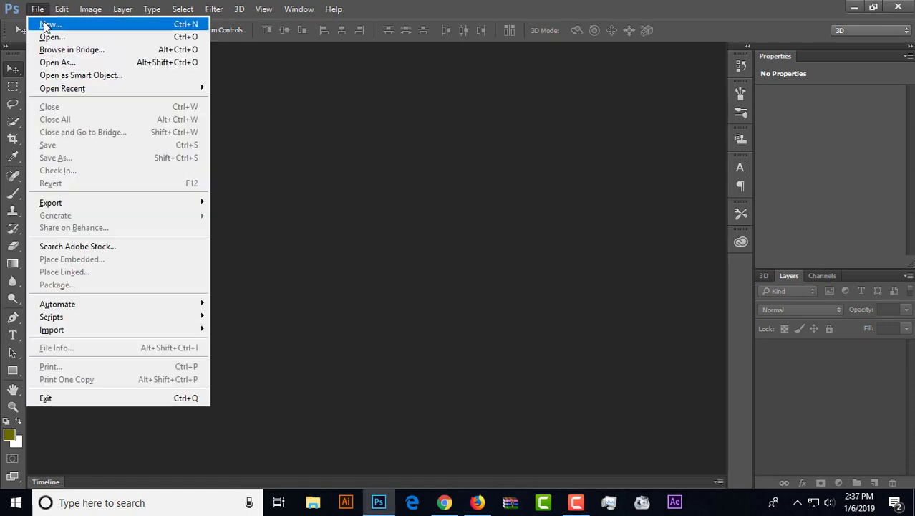
{"action": "left_click", "coordinate": [47, 25]}
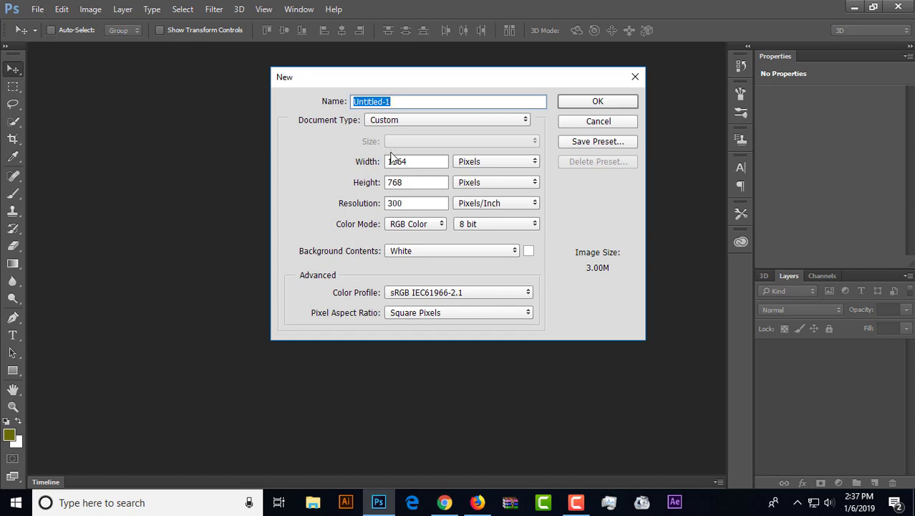
{"action": "double_click", "coordinate": [434, 161]}
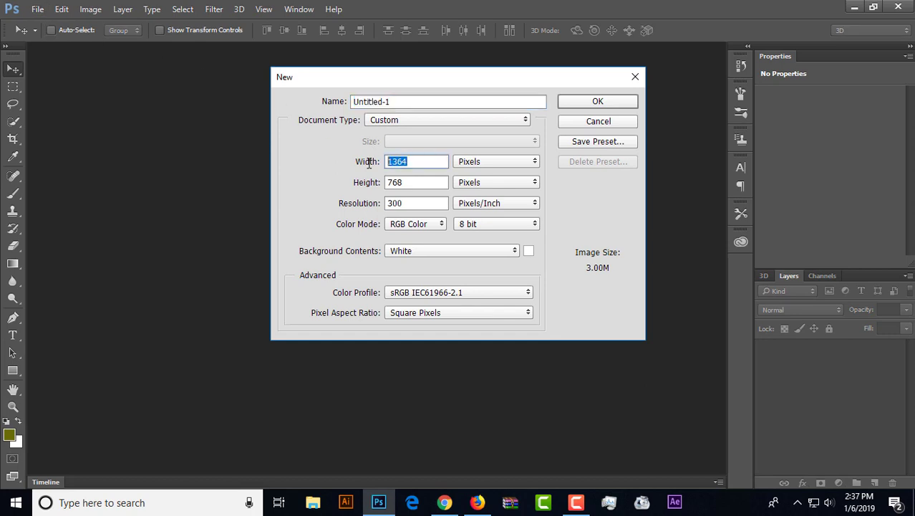
{"action": "left_click", "coordinate": [406, 182]}
{"action": "double_click", "coordinate": [403, 182]}
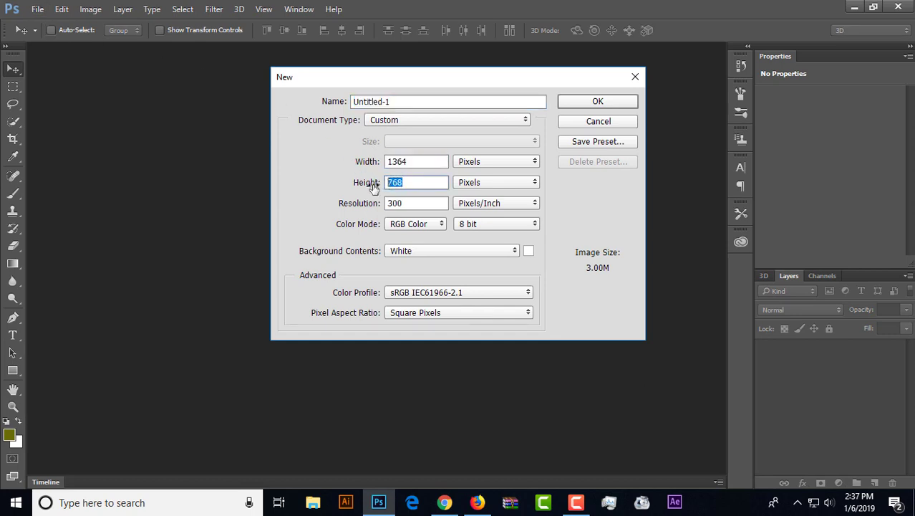
{"action": "double_click", "coordinate": [406, 205]}
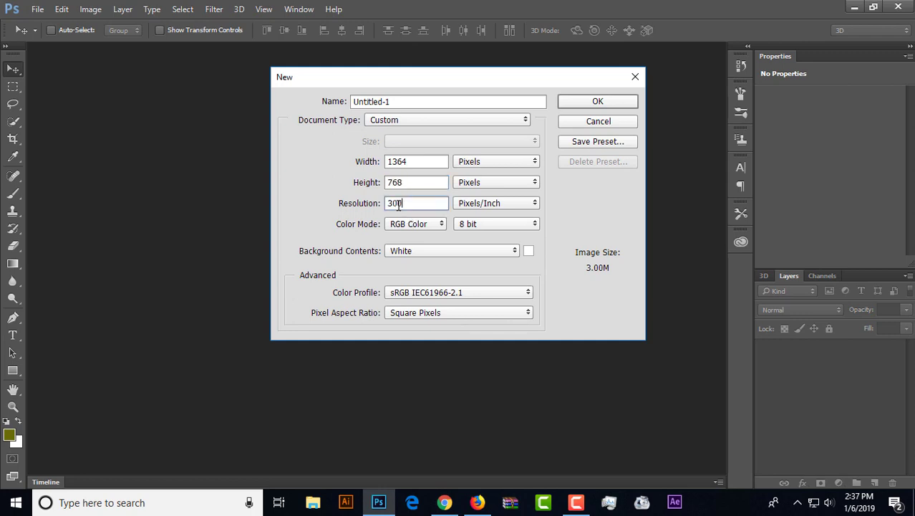
{"action": "double_click", "coordinate": [394, 101]}
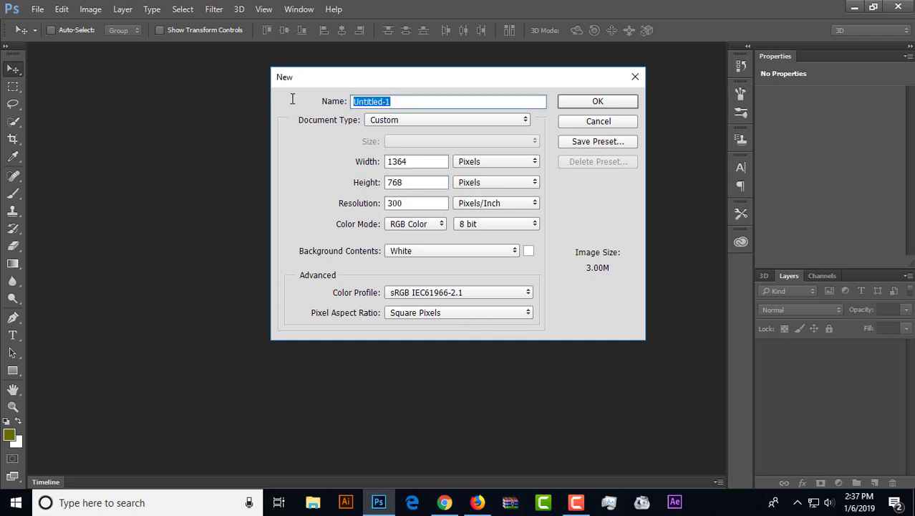
{"action": "type", "text": "Text Design"}
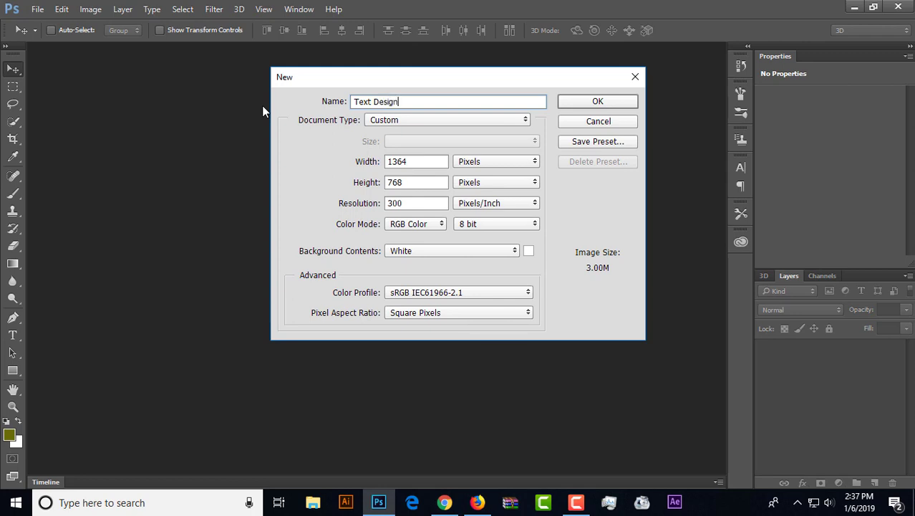
{"action": "left_click", "coordinate": [578, 104]}
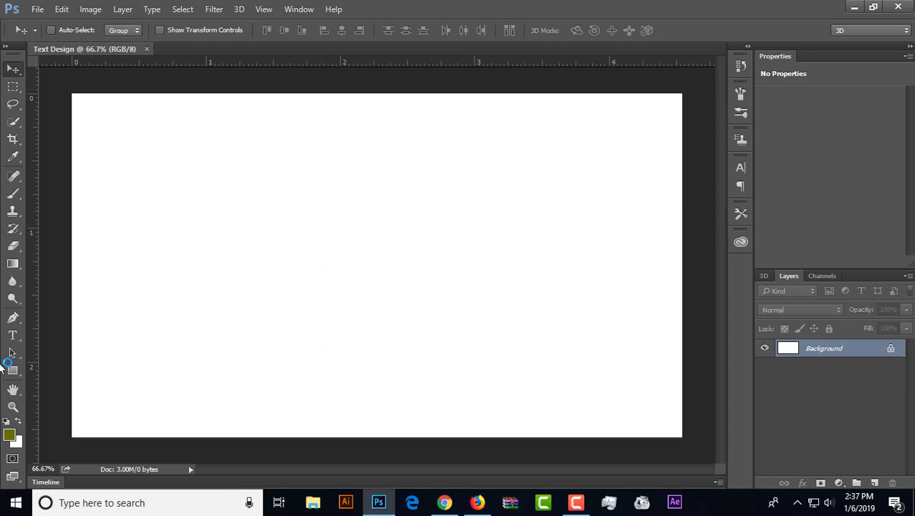
Add the text "Tutorial Of Bangladesh" on one line and move it to be horizontally centred on the canvas
{"action": "left_click", "coordinate": [13, 337]}
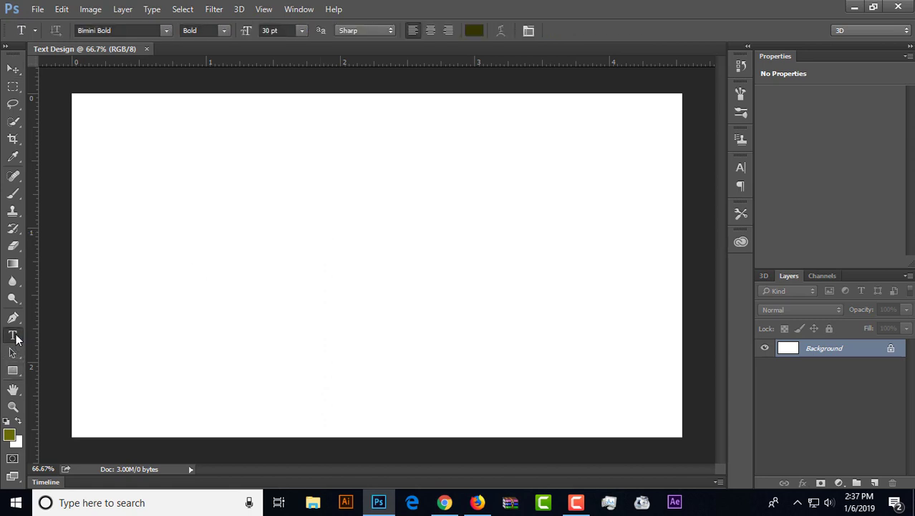
{"action": "left_click", "coordinate": [142, 239]}
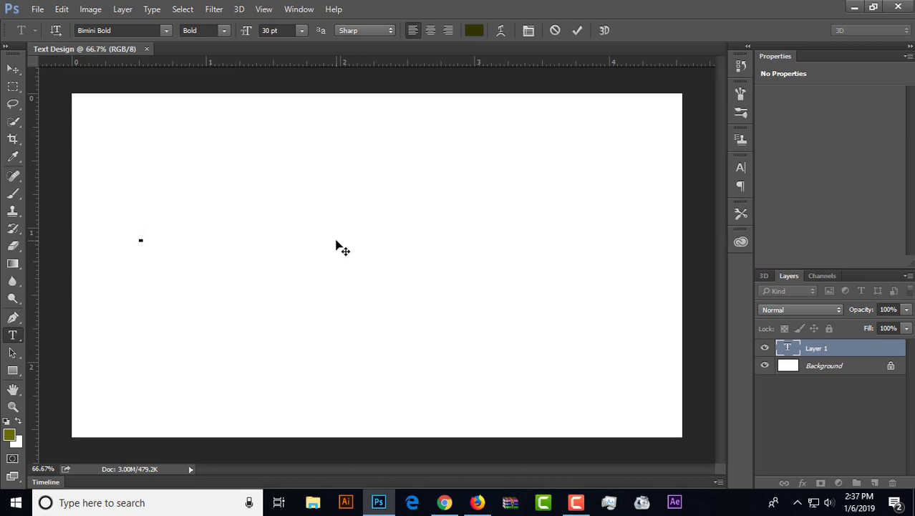
{"action": "type", "text": "T"}
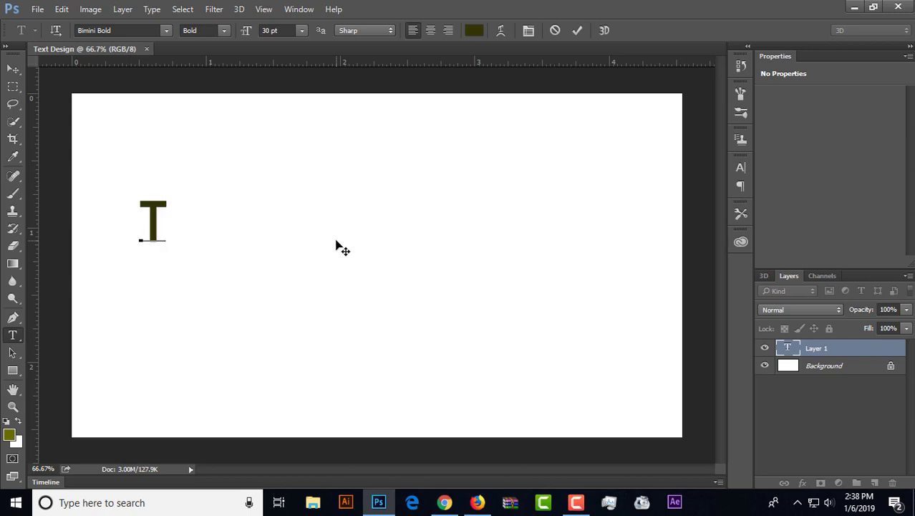
{"action": "type", "text": "uto"}
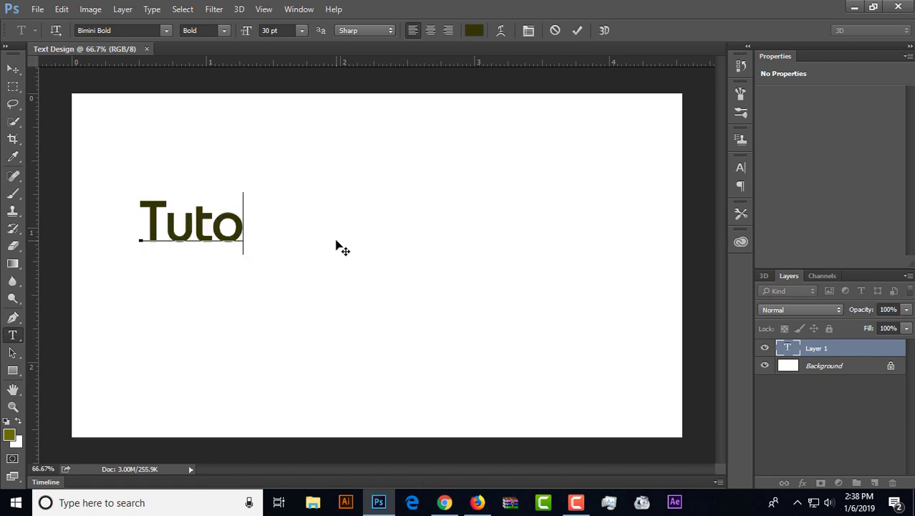
{"action": "type", "text": "ri"}
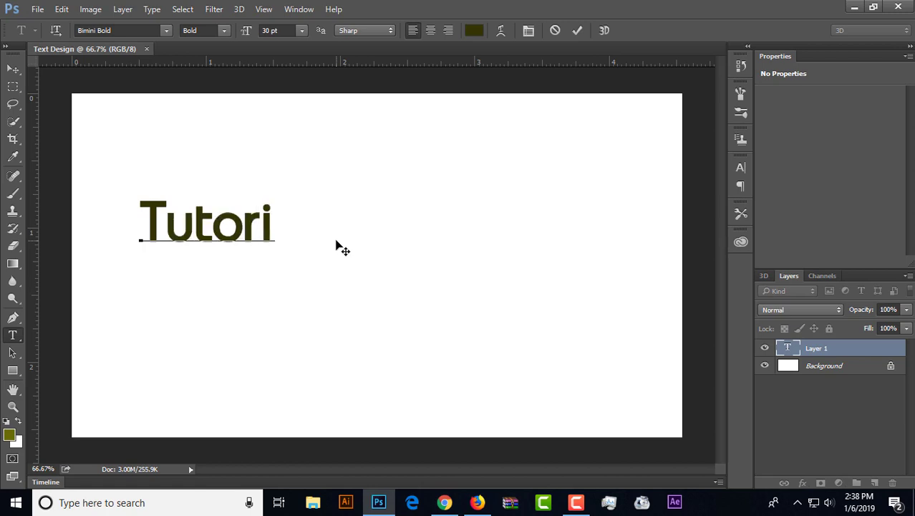
{"action": "type", "text": "al "}
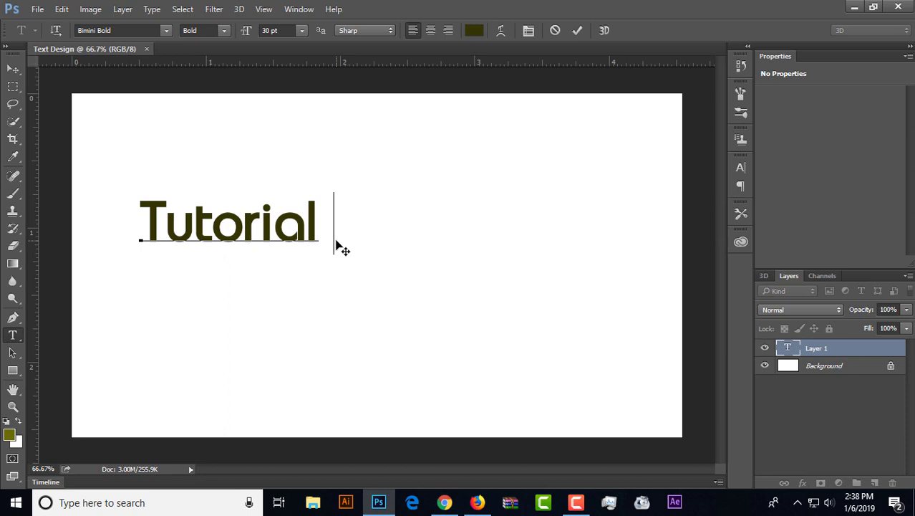
{"action": "type", "text": "Of "}
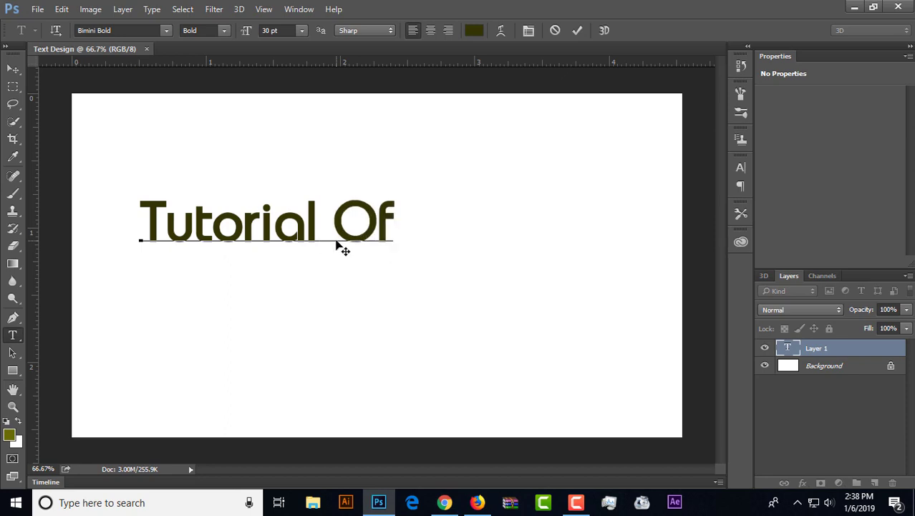
{"action": "type", "text": "Ban"}
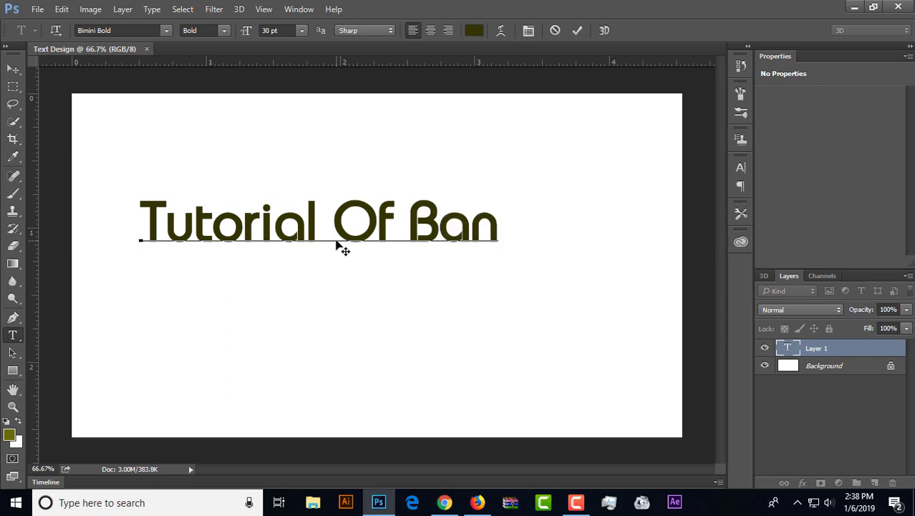
{"action": "type", "text": "gl"}
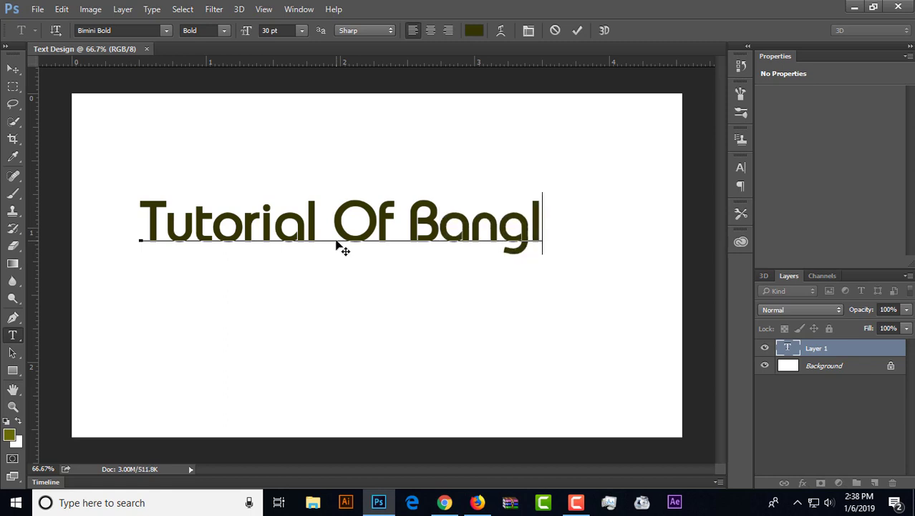
{"action": "type", "text": "adesh"}
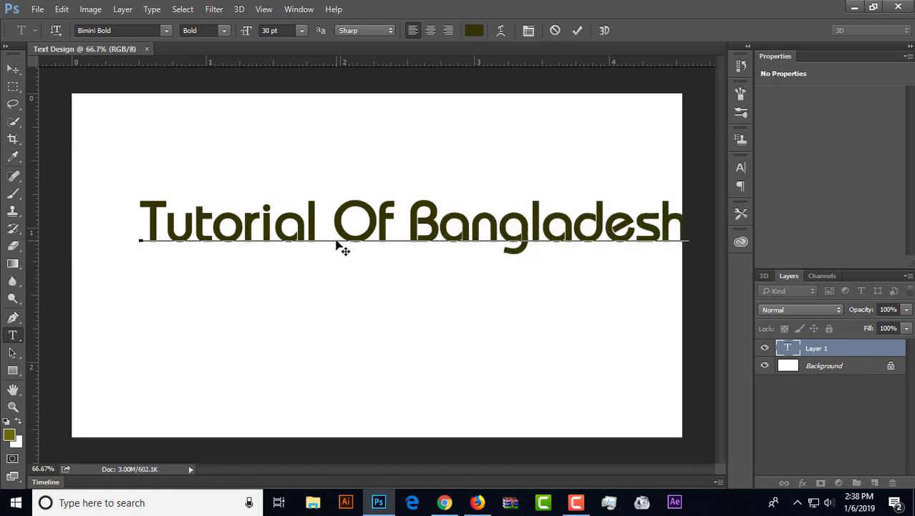
{"action": "left_click", "coordinate": [13, 69]}
{"action": "left_click_drag", "start_coordinate": [309, 246], "coordinate": [290, 246]}
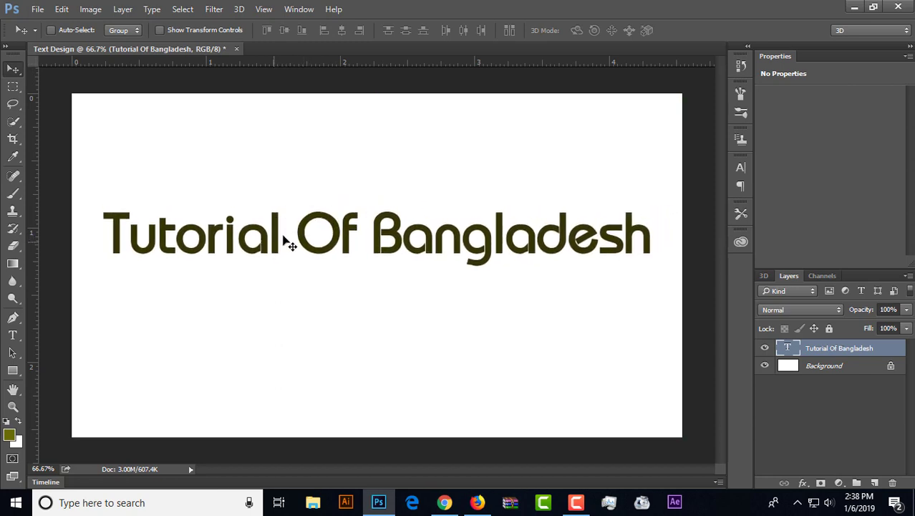
Add a Drop Shadow to the text layer with 33% opacity, 6 px distance and 8% spread
{"action": "left_click", "coordinate": [805, 484]}
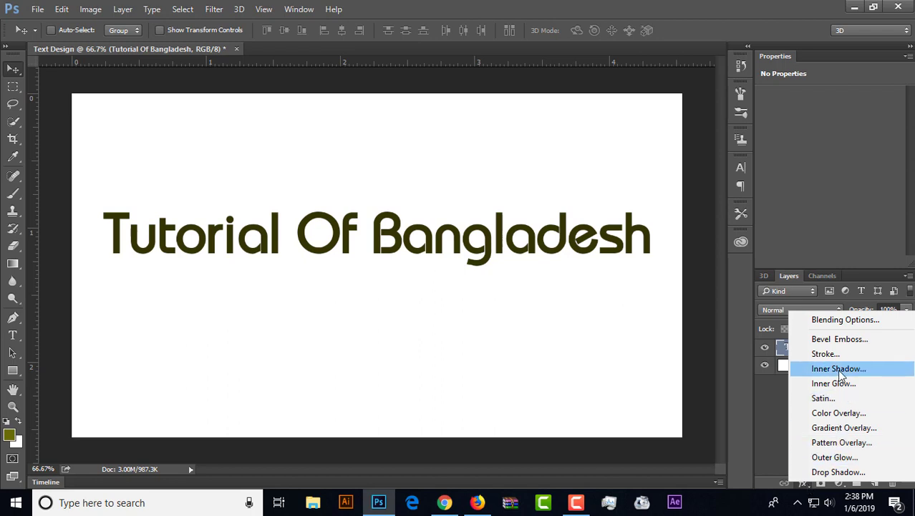
{"action": "left_click", "coordinate": [829, 473]}
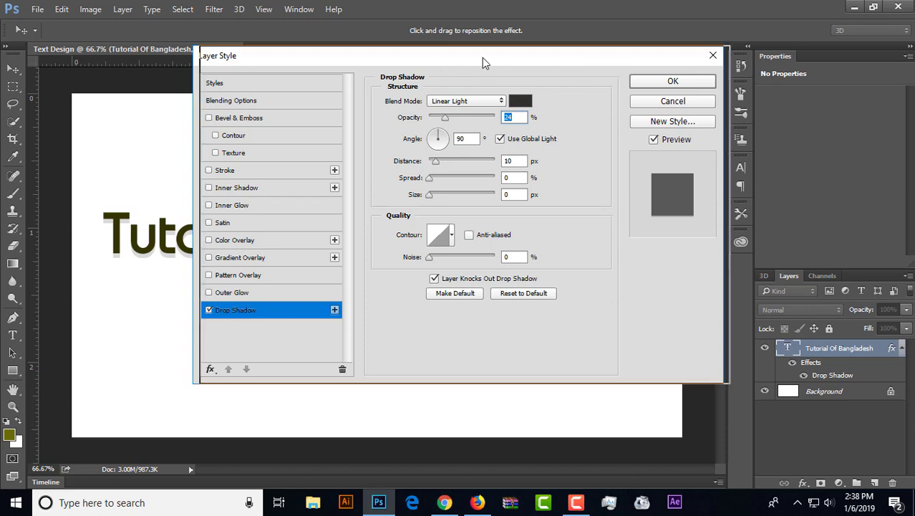
{"action": "left_click_drag", "start_coordinate": [483, 58], "coordinate": [606, 48]}
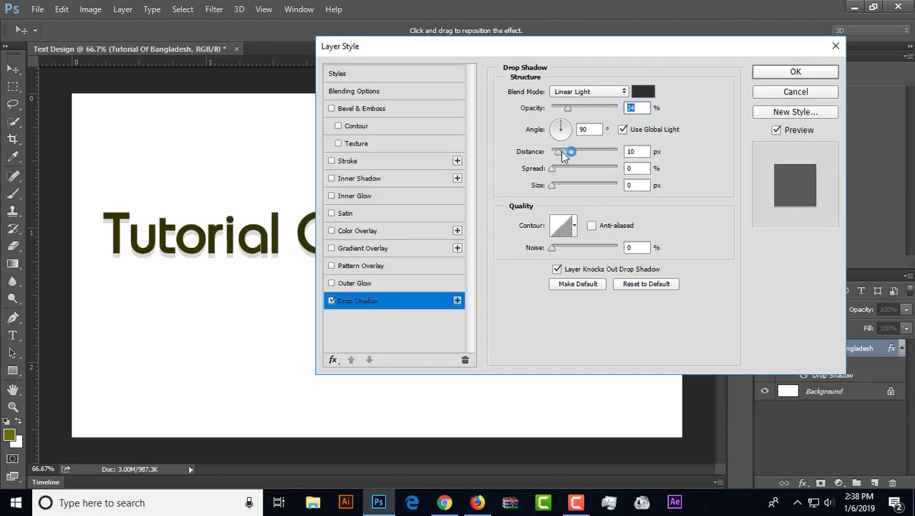
{"action": "mouse_move", "coordinate": [553, 171]}
{"action": "left_mouse_down"}
{"action": "mouse_move", "coordinate": [563, 184]}
{"action": "mouse_move", "coordinate": [552, 186]}
{"action": "left_mouse_up"}
{"action": "left_click_drag", "start_coordinate": [569, 109], "coordinate": [573, 114]}
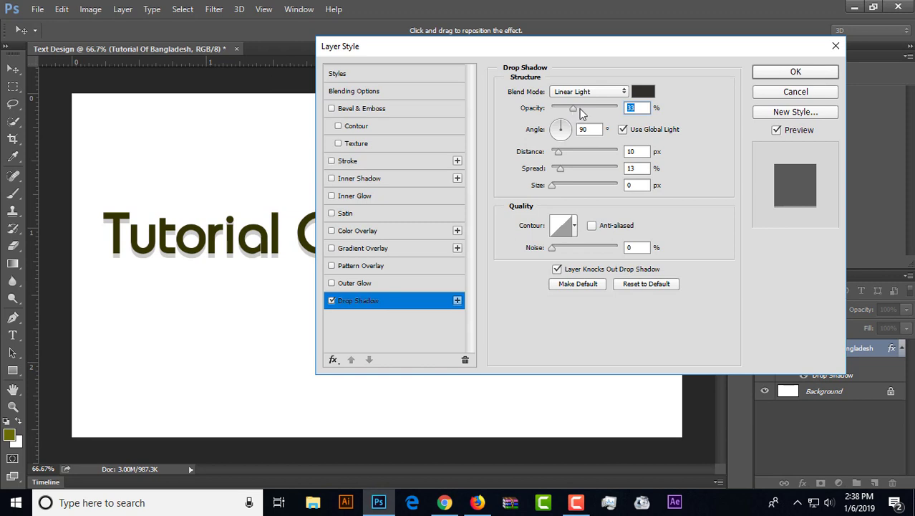
{"action": "left_click", "coordinate": [560, 151]}
{"action": "left_click_drag", "start_coordinate": [561, 156], "coordinate": [558, 157]}
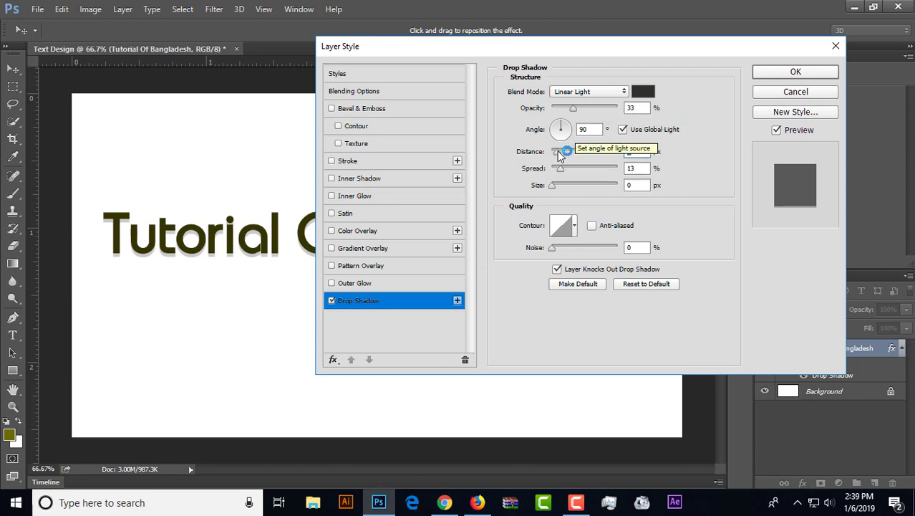
{"action": "left_click_drag", "start_coordinate": [563, 169], "coordinate": [558, 157]}
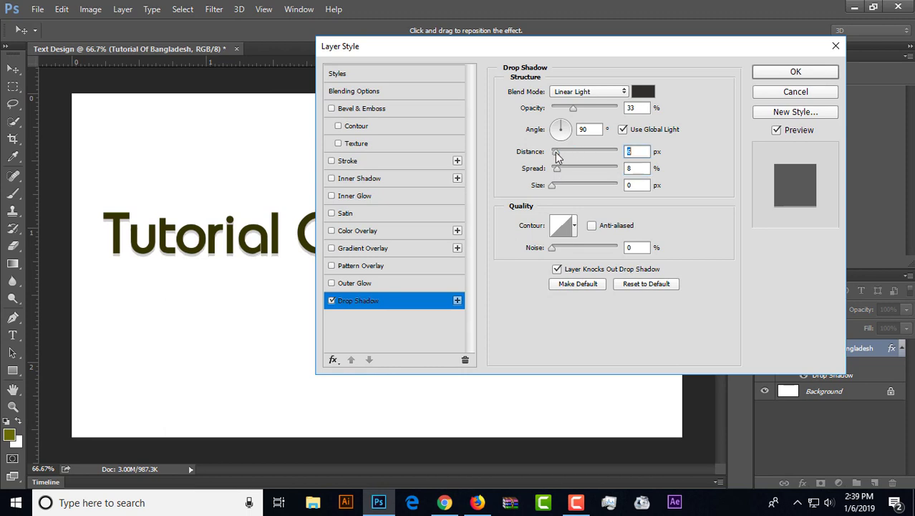
Set the drop shadow's color to near-black #050404
{"action": "left_click", "coordinate": [642, 93]}
{"action": "left_click", "coordinate": [585, 312]}
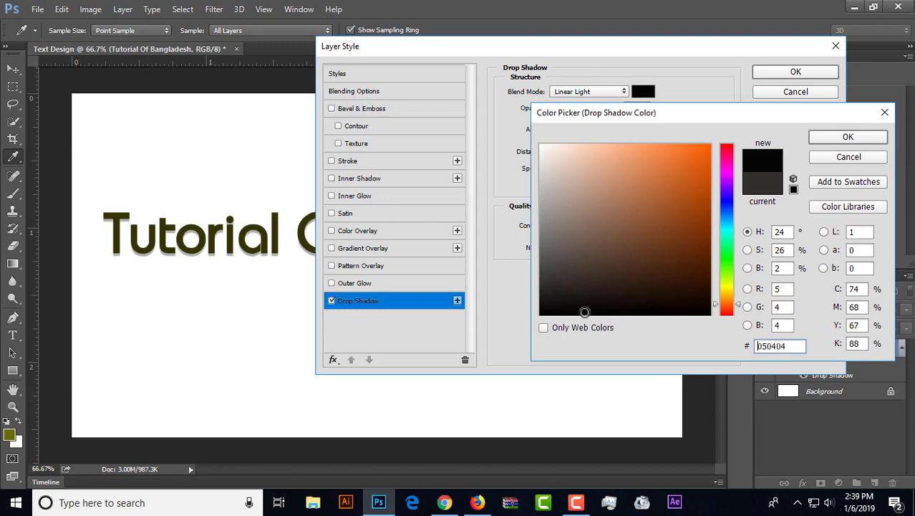
{"action": "left_click", "coordinate": [834, 136]}
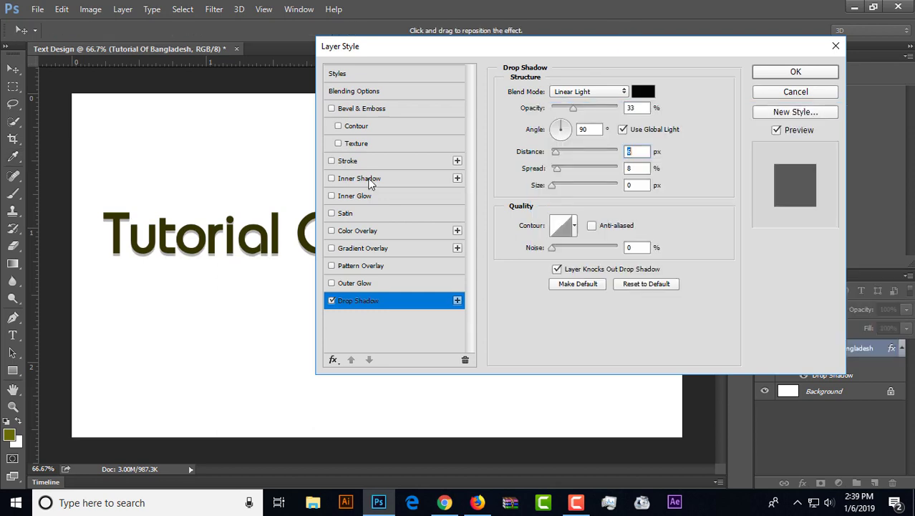
Turn on Bevel & Emboss for the text, without its Contour option
{"action": "left_click", "coordinate": [332, 110]}
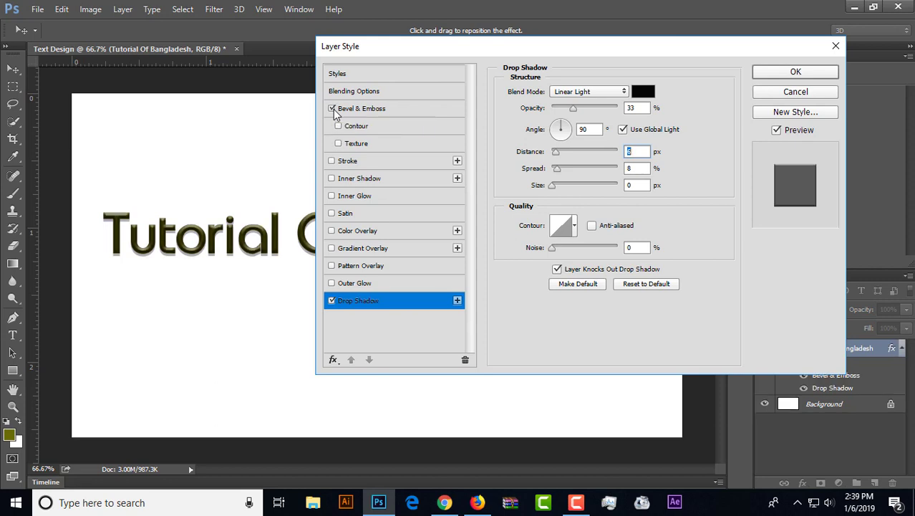
{"action": "left_click", "coordinate": [353, 124]}
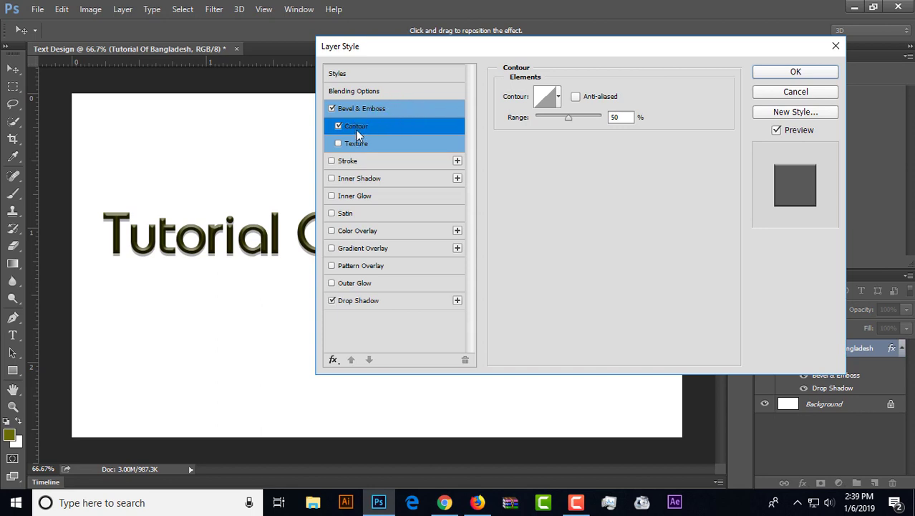
{"action": "left_click", "coordinate": [339, 127]}
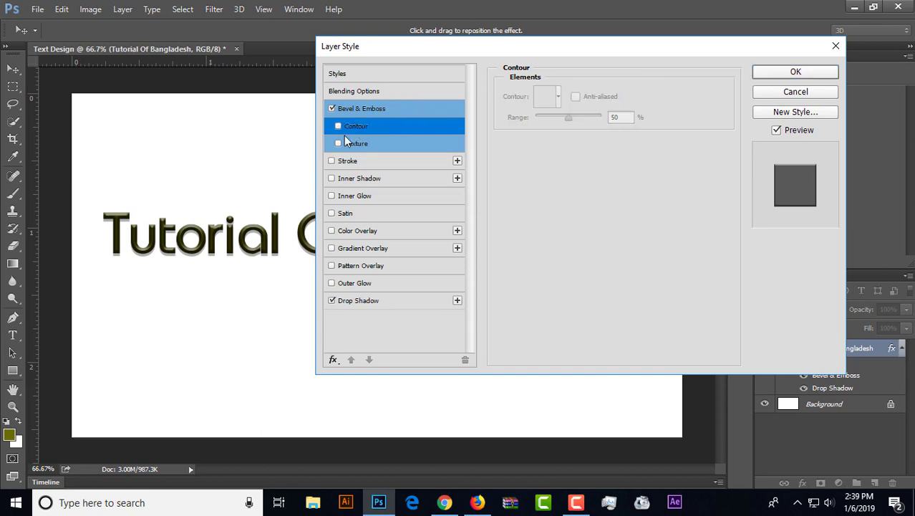
Enable the bevel's Texture, try the concentric squares and grainy patterns, and choose the Right Diagonal Dash pattern
{"action": "left_click", "coordinate": [339, 143]}
{"action": "left_click", "coordinate": [354, 144]}
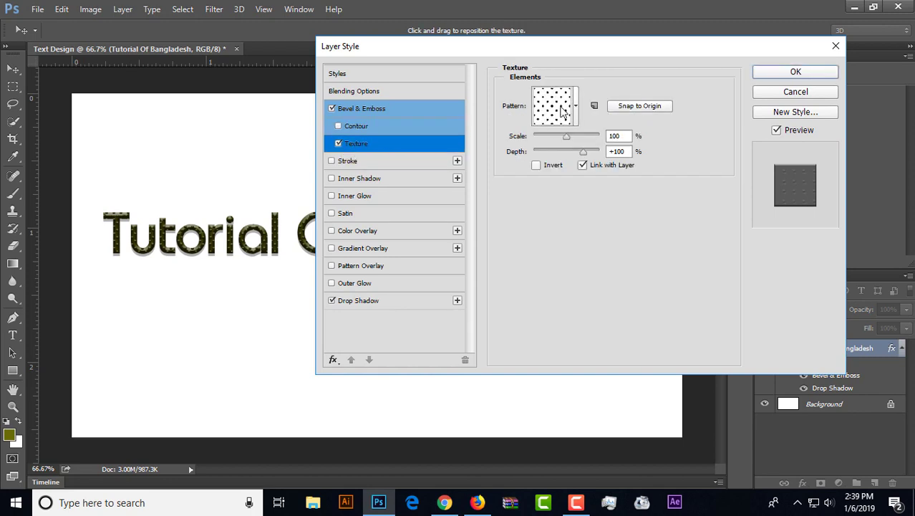
{"action": "left_click", "coordinate": [576, 106]}
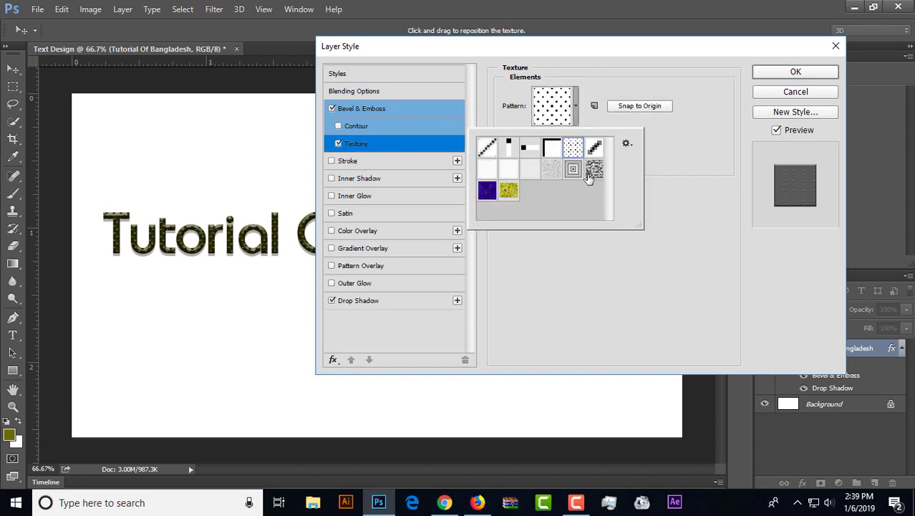
{"action": "left_click", "coordinate": [576, 172]}
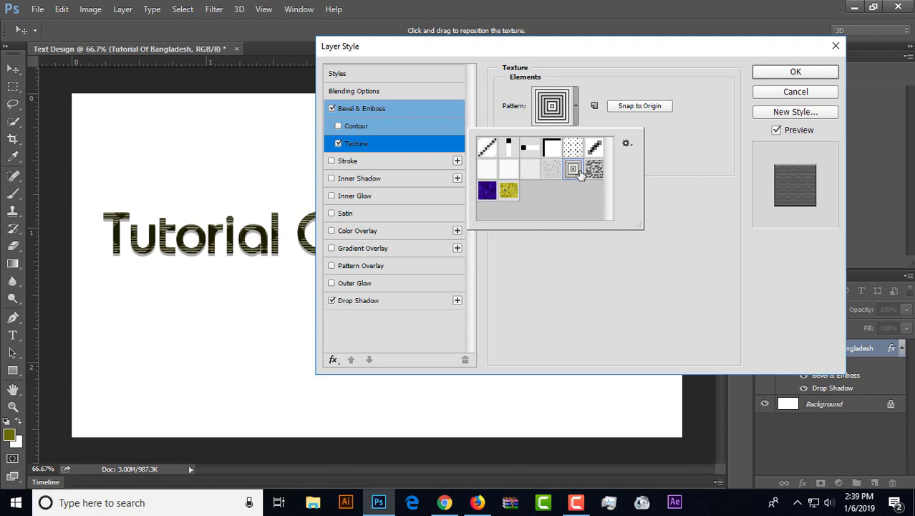
{"action": "left_click", "coordinate": [552, 170]}
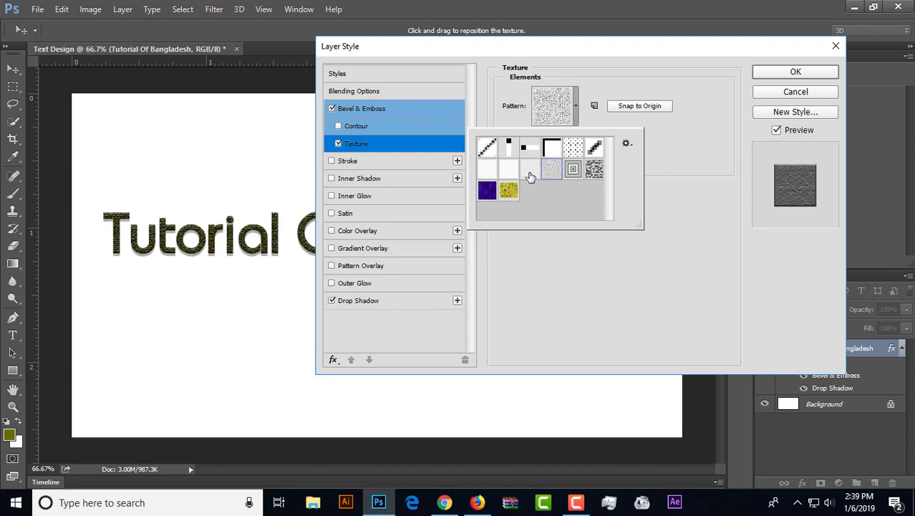
{"action": "left_click", "coordinate": [589, 148]}
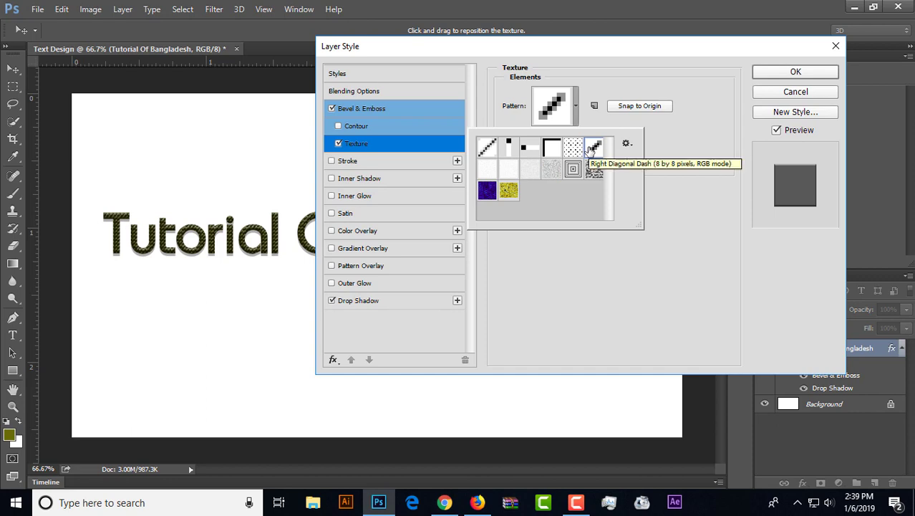
Change the bevel texture to the pattern with black top and side edges, apply the style and shift the text slightly down
{"action": "left_click", "coordinate": [551, 151]}
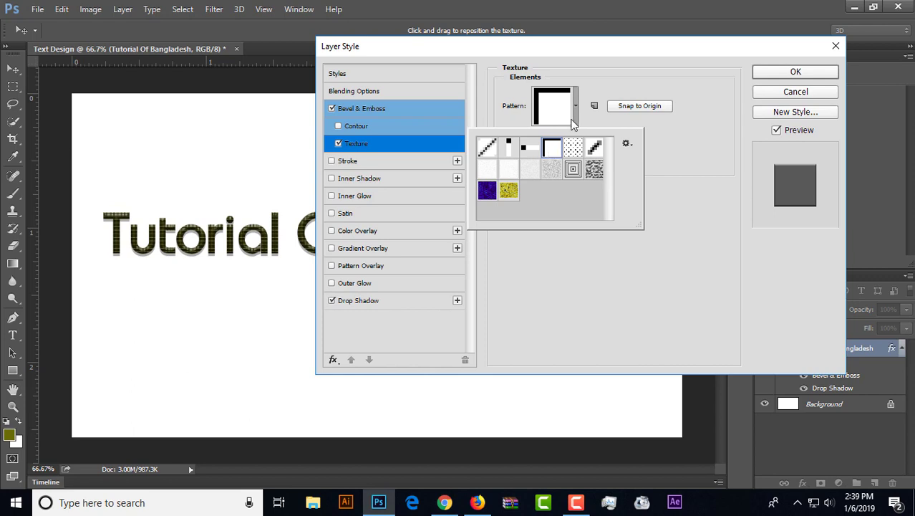
{"action": "left_click", "coordinate": [786, 76]}
{"action": "left_click", "coordinate": [782, 71]}
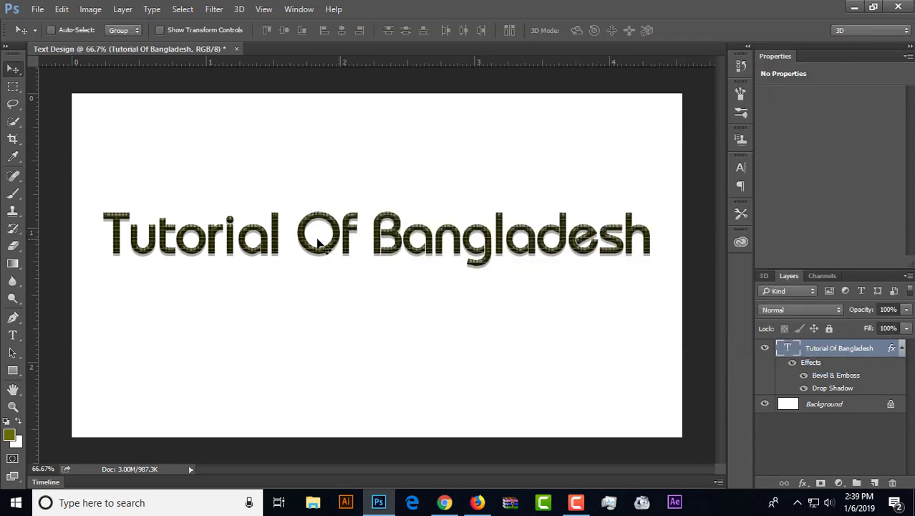
{"action": "left_click_drag", "start_coordinate": [328, 255], "coordinate": [328, 267]}
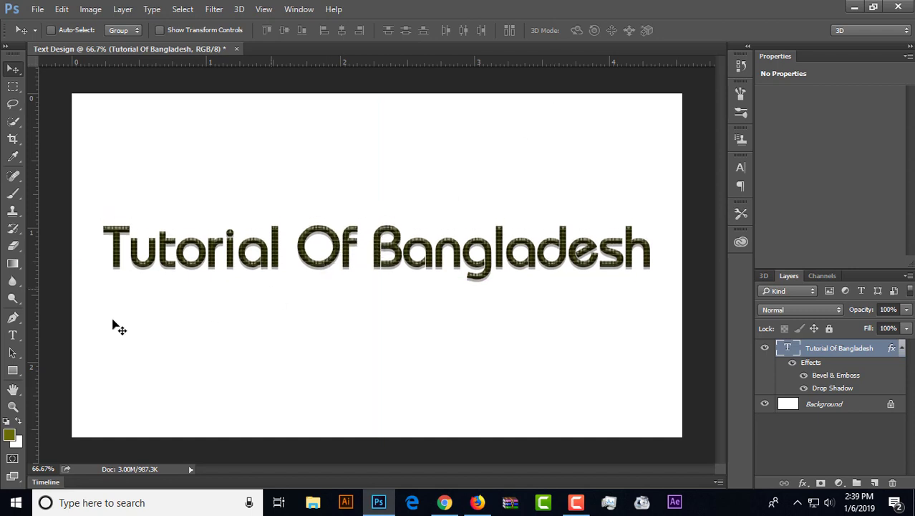
Recolor the entire "Tutorial Of Bangladesh" text to dark olive #3a3b01
{"action": "left_click", "coordinate": [13, 335]}
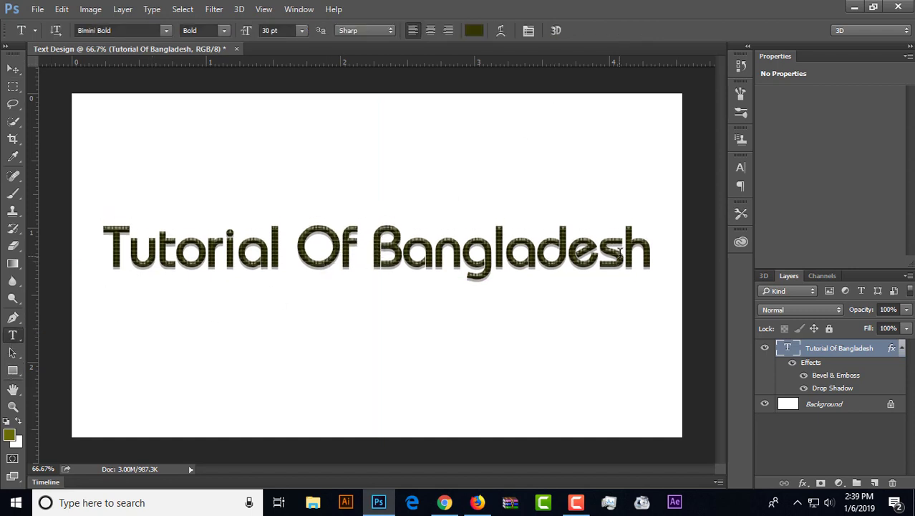
{"action": "left_click_drag", "start_coordinate": [653, 251], "coordinate": [102, 259]}
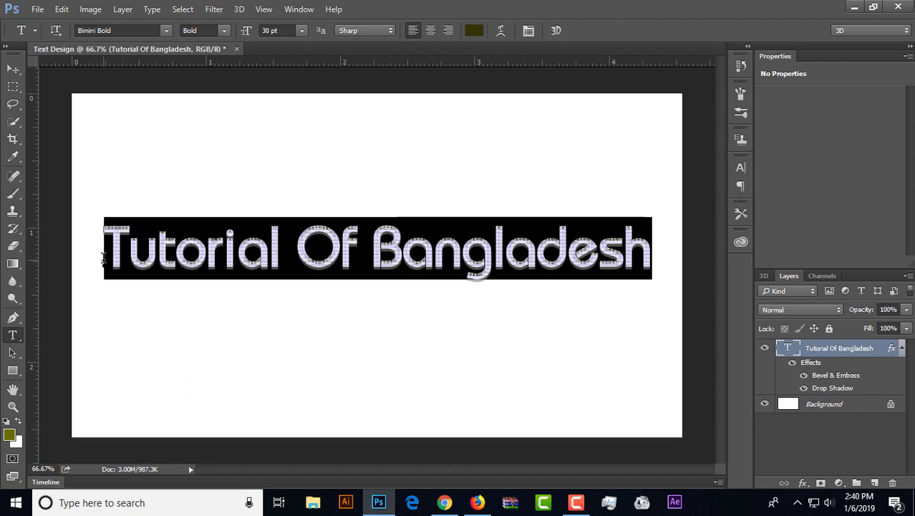
{"action": "left_click", "coordinate": [475, 30]}
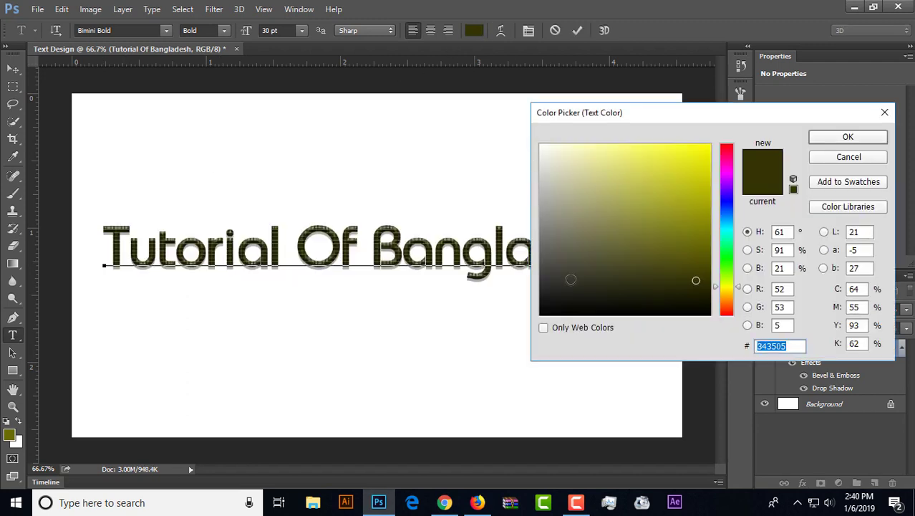
{"action": "left_click", "coordinate": [560, 293]}
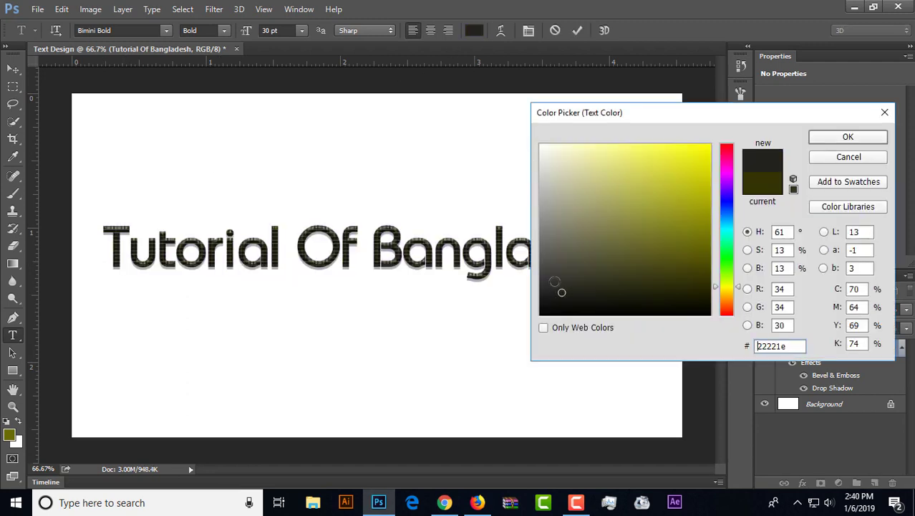
{"action": "left_click", "coordinate": [555, 281]}
{"action": "mouse_move", "coordinate": [596, 270]}
{"action": "left_mouse_down"}
{"action": "mouse_move", "coordinate": [676, 288]}
{"action": "mouse_move", "coordinate": [708, 276]}
{"action": "left_mouse_up"}
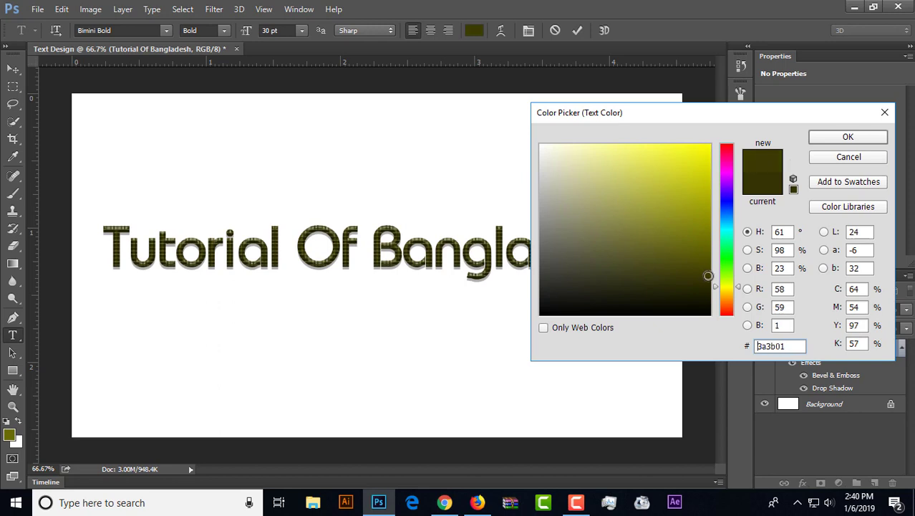
{"action": "left_click", "coordinate": [848, 138]}
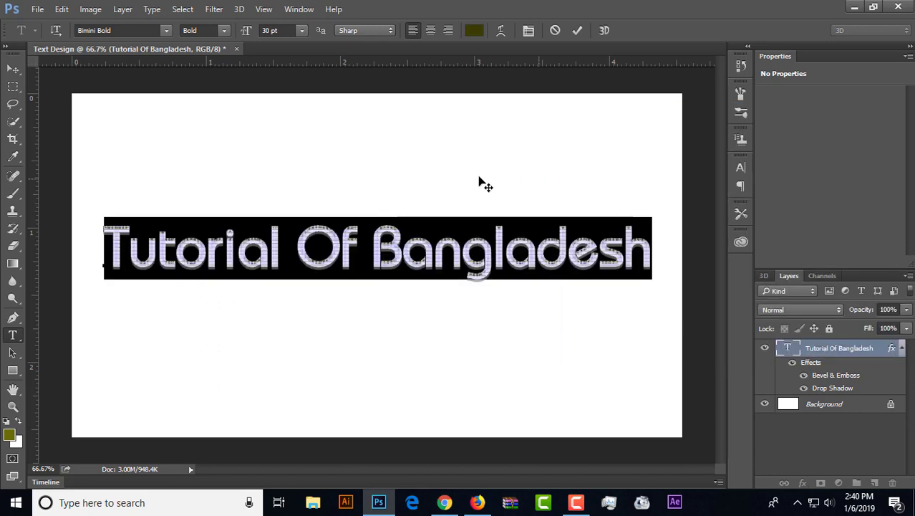
{"action": "left_click", "coordinate": [13, 69]}
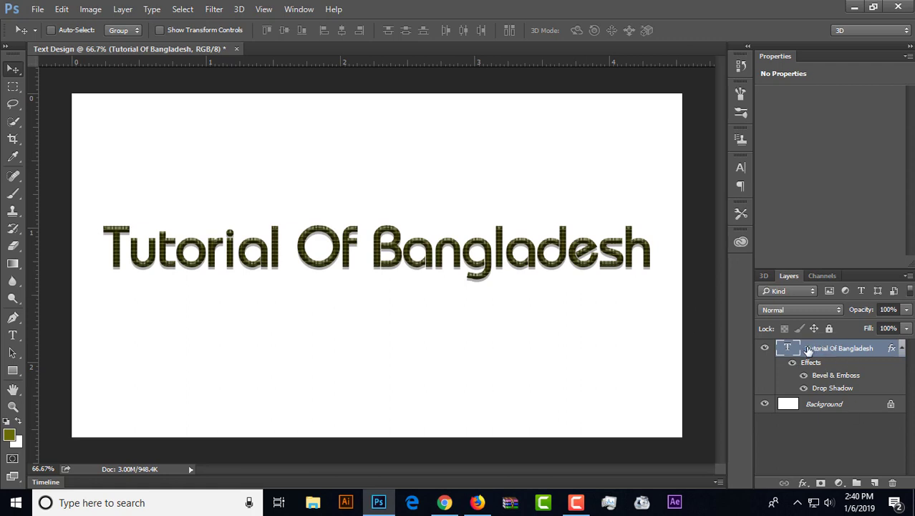
Select nearly the whole canvas with a rectangular marquee and convert it to a work path with 2.0 pixels tolerance
{"action": "left_click", "coordinate": [14, 87]}
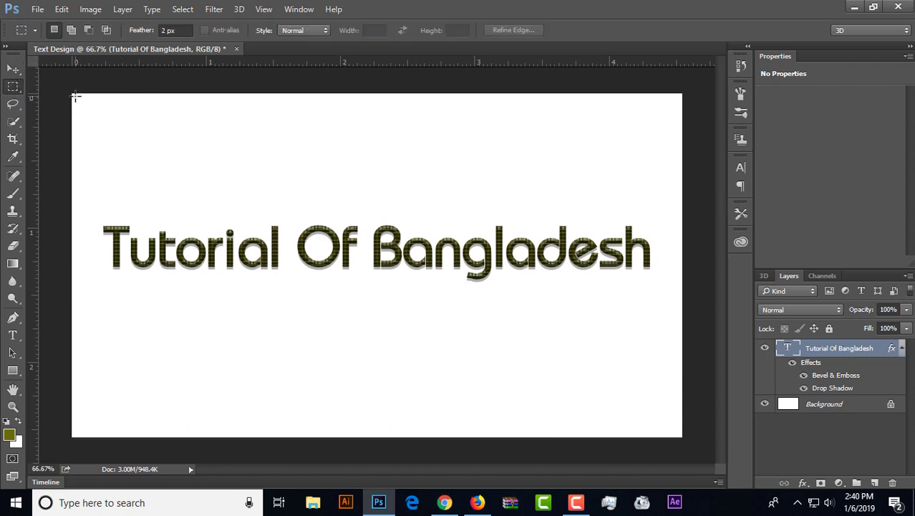
{"action": "left_click_drag", "start_coordinate": [76, 95], "coordinate": [676, 441]}
{"action": "right_click", "coordinate": [114, 100]}
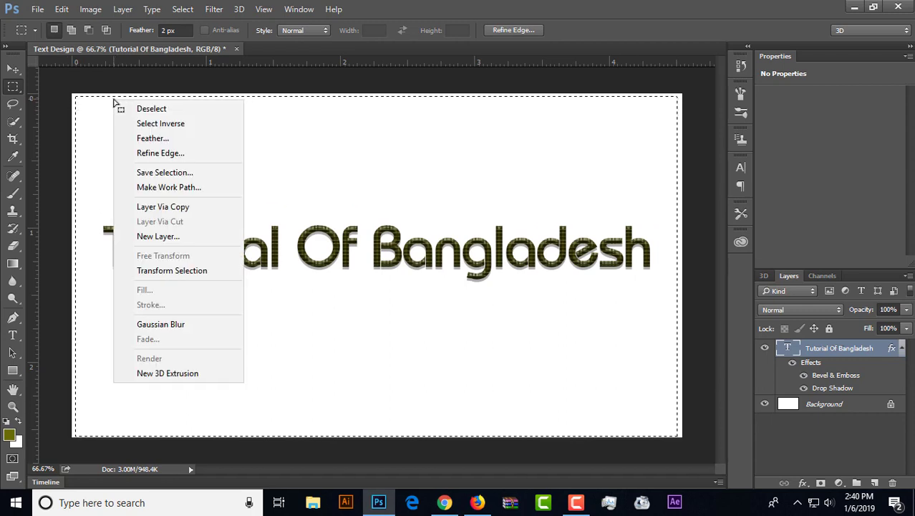
{"action": "left_click", "coordinate": [183, 189]}
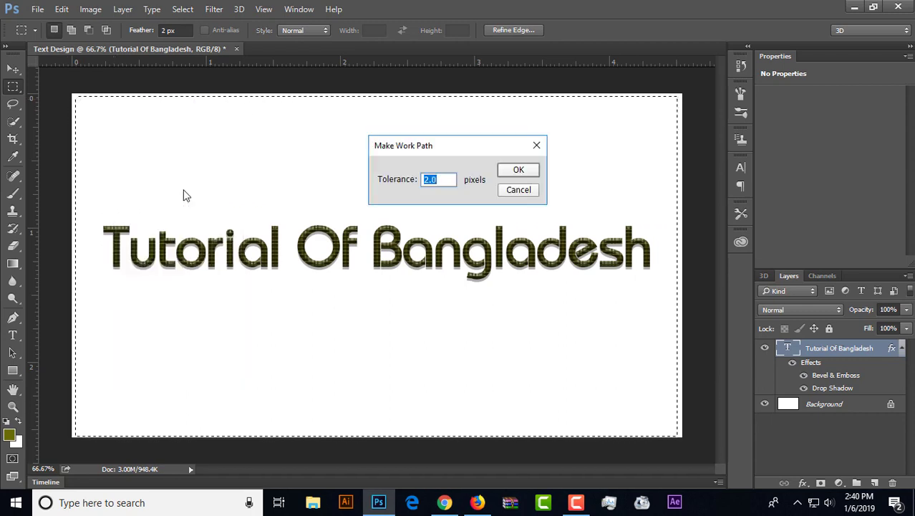
{"action": "left_click", "coordinate": [518, 170]}
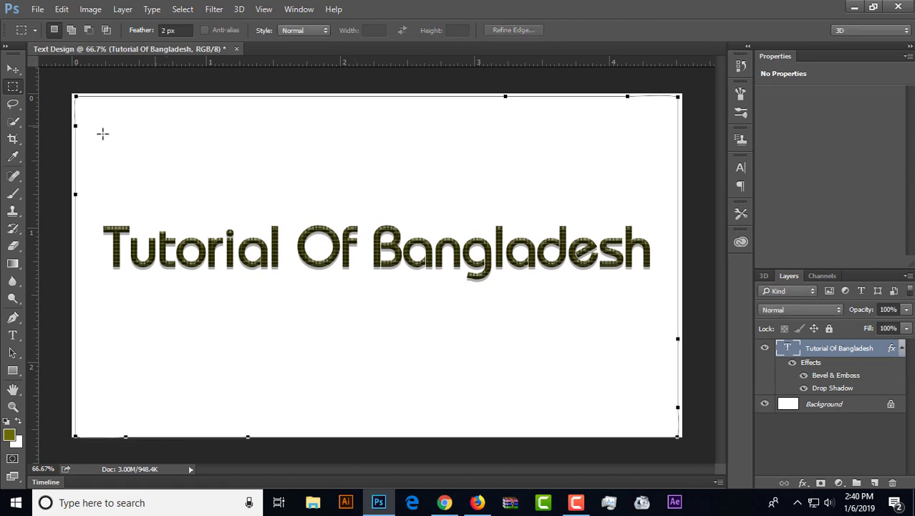
Add a new text layer inside the rectangular path reading "Tutorial Of Bangladesh"
{"action": "left_click", "coordinate": [12, 334]}
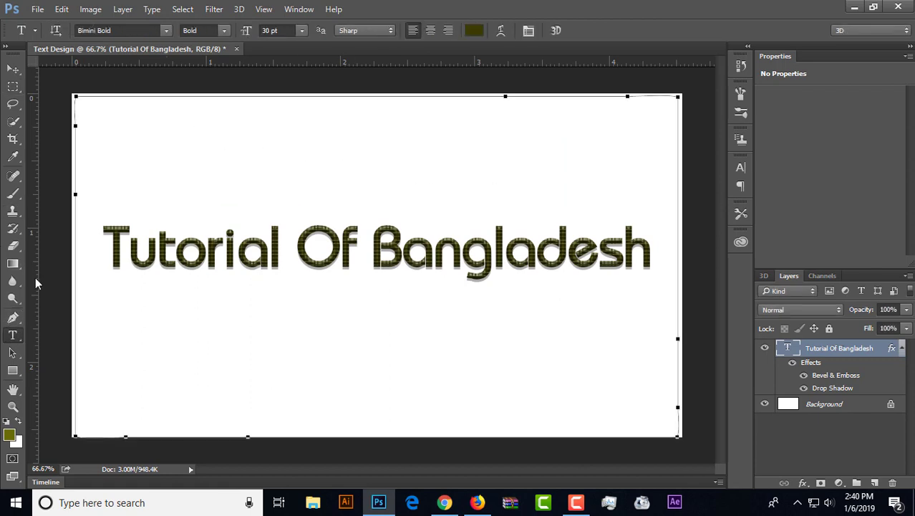
{"action": "left_click", "coordinate": [113, 114]}
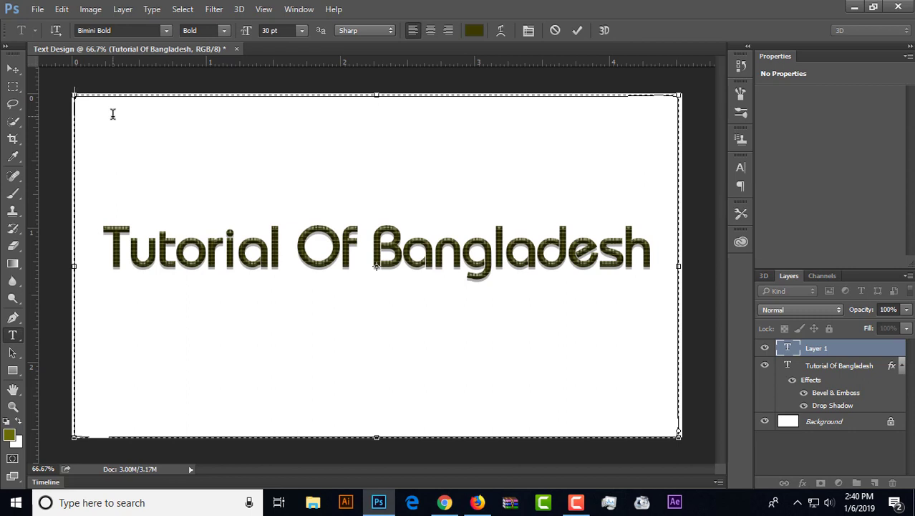
{"action": "type", "text": "T"}
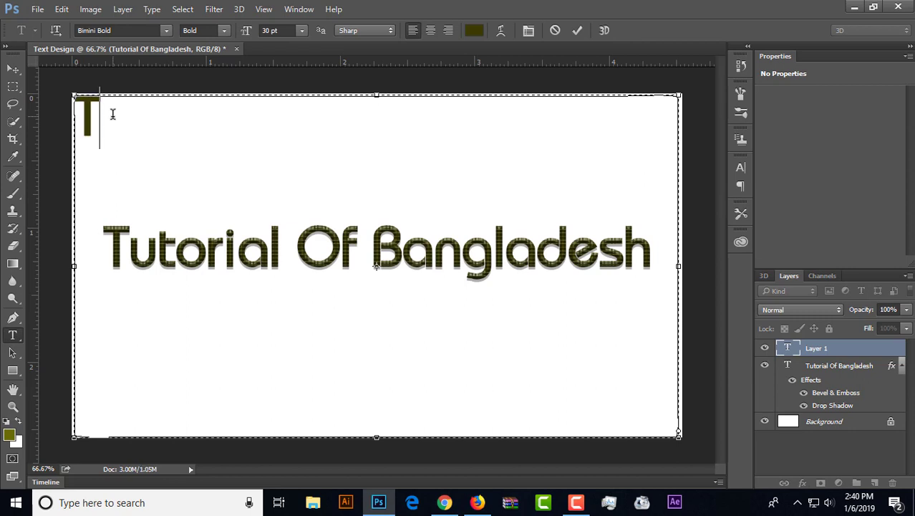
{"action": "type", "text": "utor"}
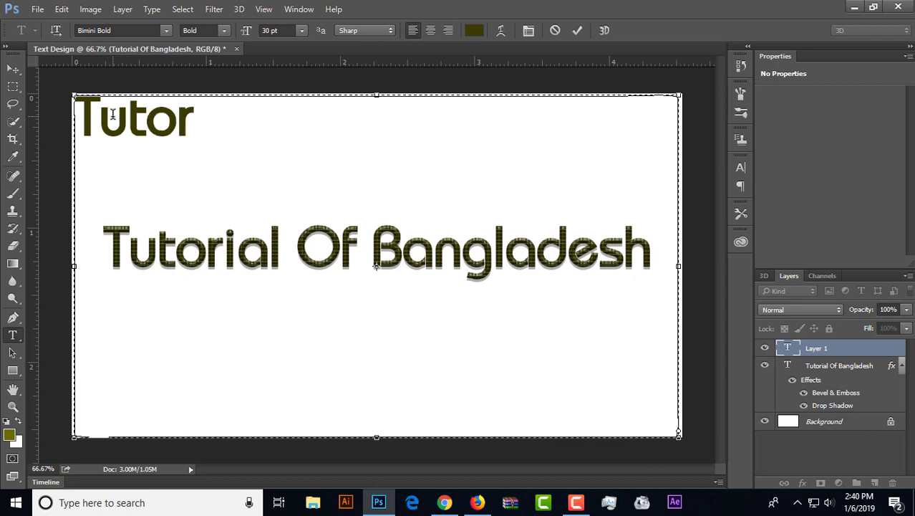
{"action": "type", "text": "ial"}
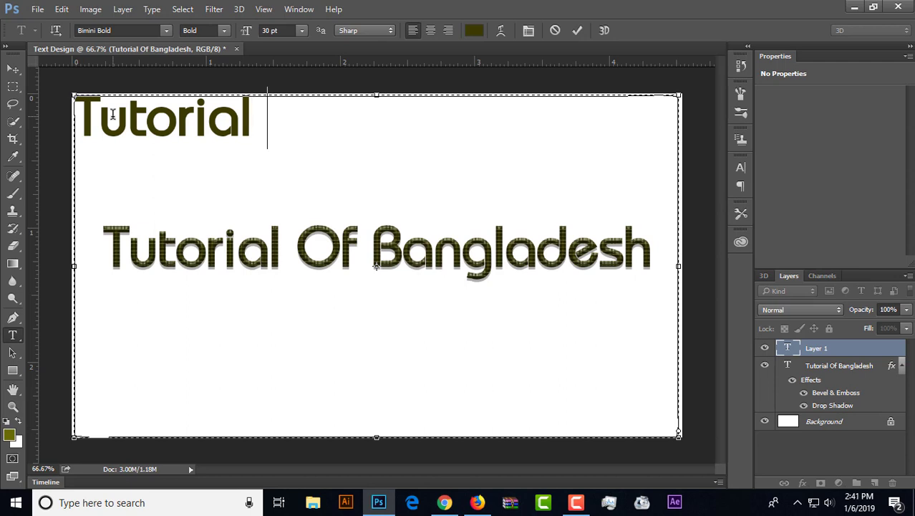
{"action": "type", "text": " Of"}
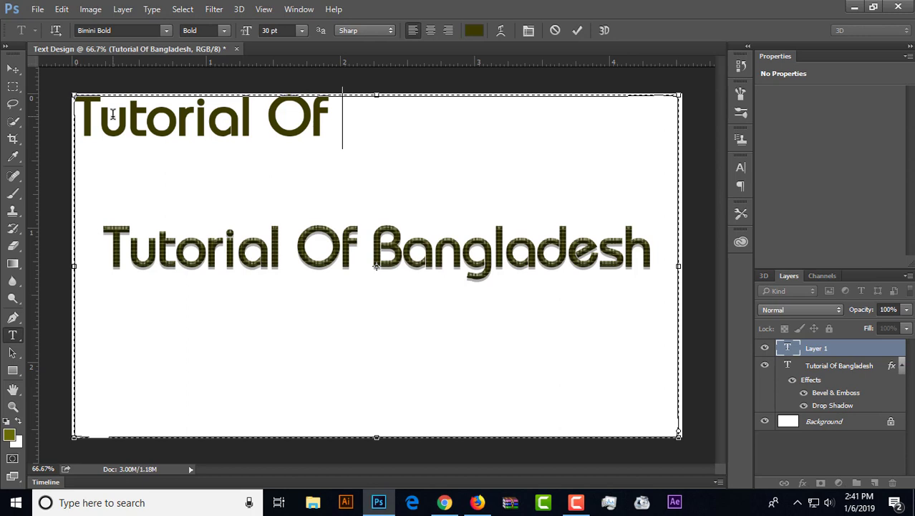
{"action": "type", "text": " Ba "}
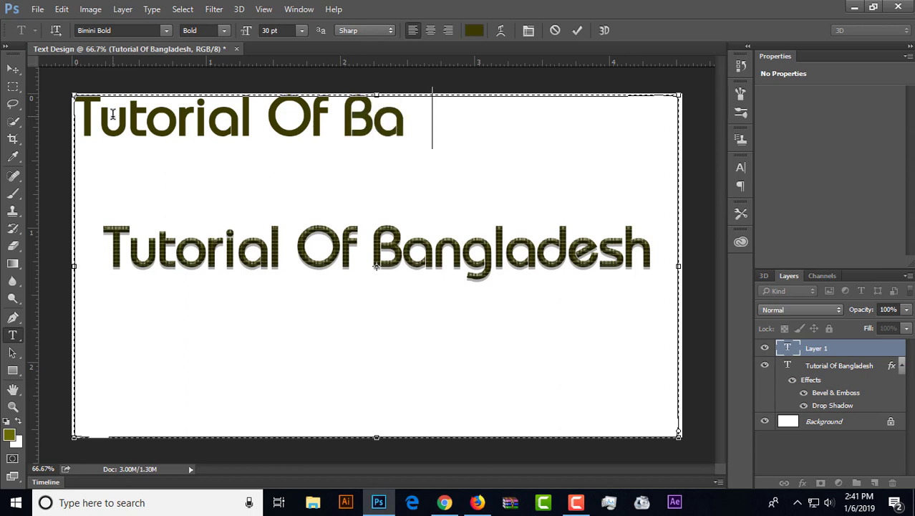
{"action": "type", "text": "nglad"}
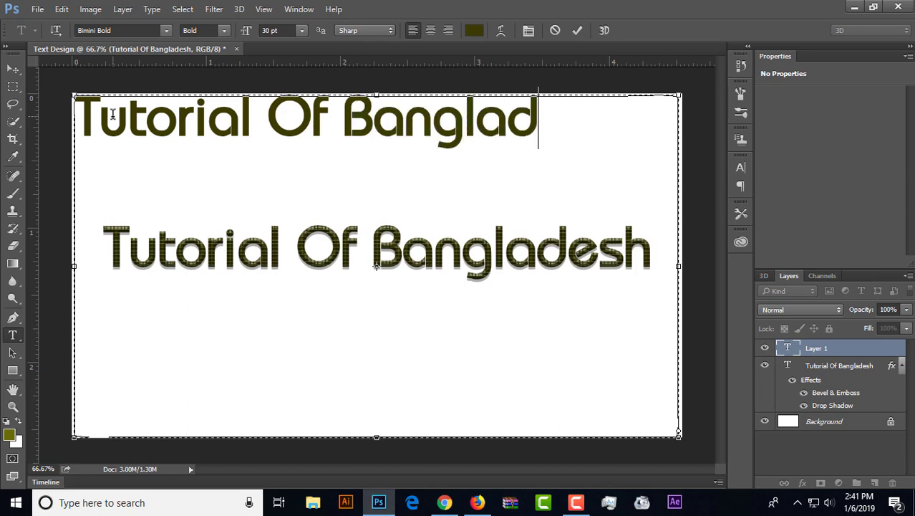
{"action": "type", "text": "esh"}
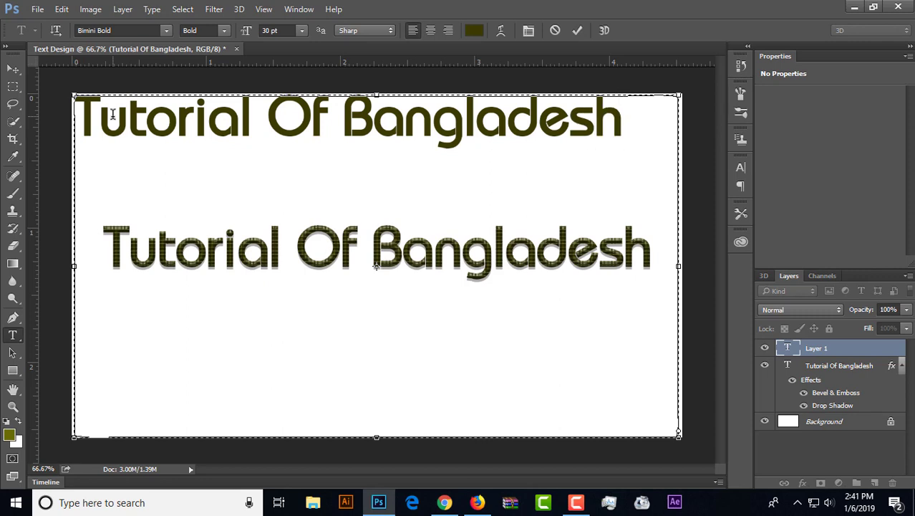
Set the font size of the new text inside the path to 9 pt
{"action": "left_click_drag", "start_coordinate": [625, 114], "coordinate": [44, 119]}
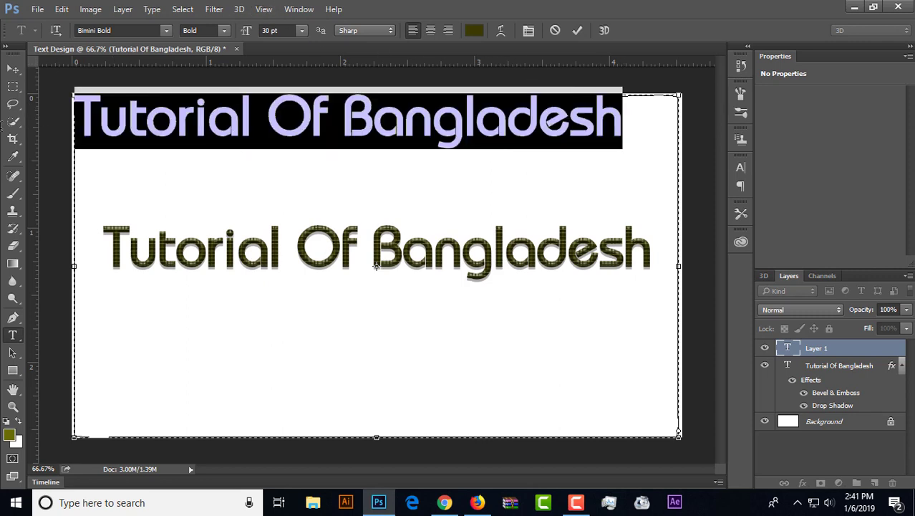
{"action": "left_click", "coordinate": [301, 31]}
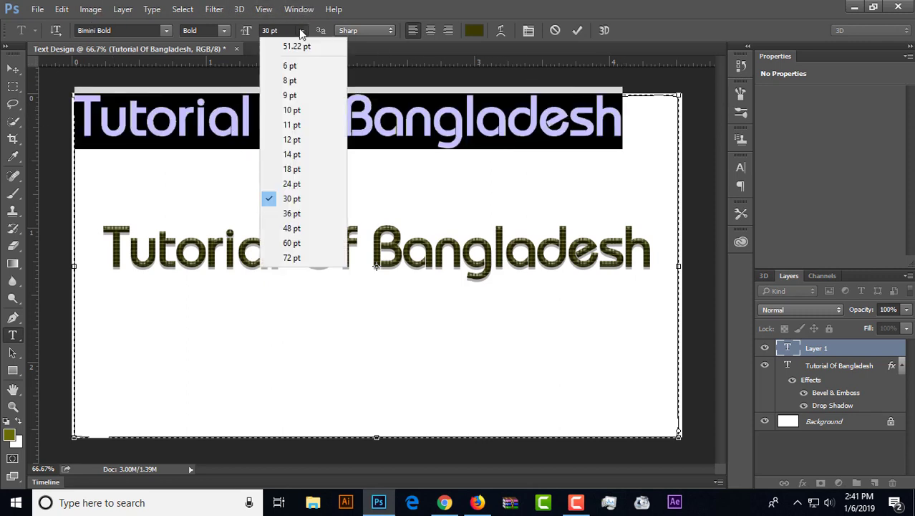
{"action": "left_click", "coordinate": [292, 95]}
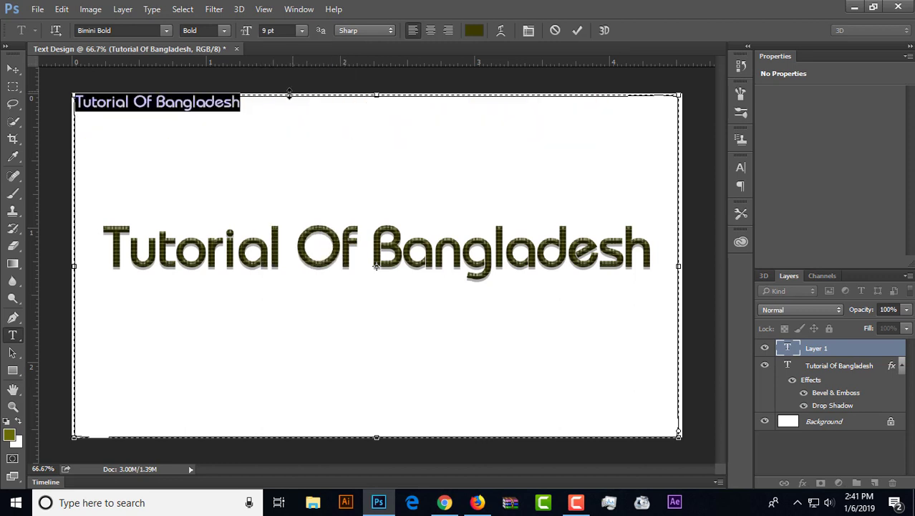
{"action": "left_click", "coordinate": [250, 104]}
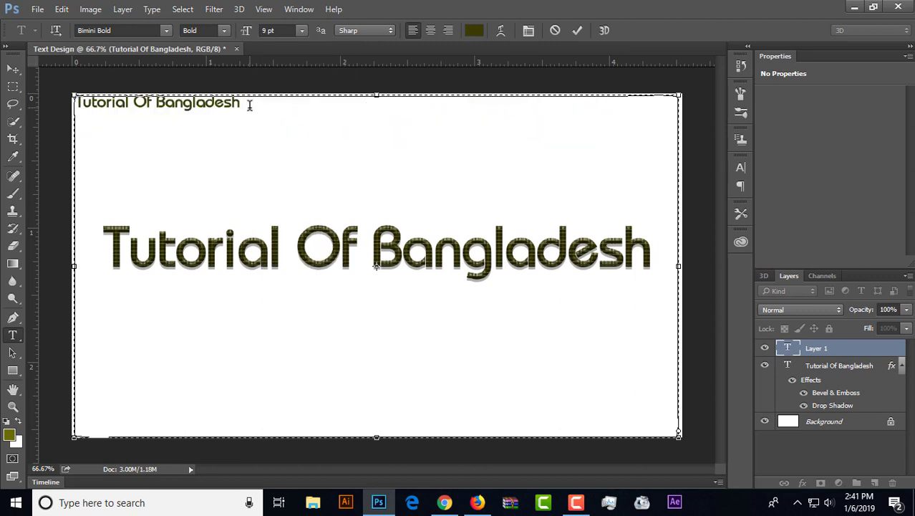
Set the small text's color to near-black #0c0c0a
{"action": "left_click_drag", "start_coordinate": [245, 103], "coordinate": [60, 94]}
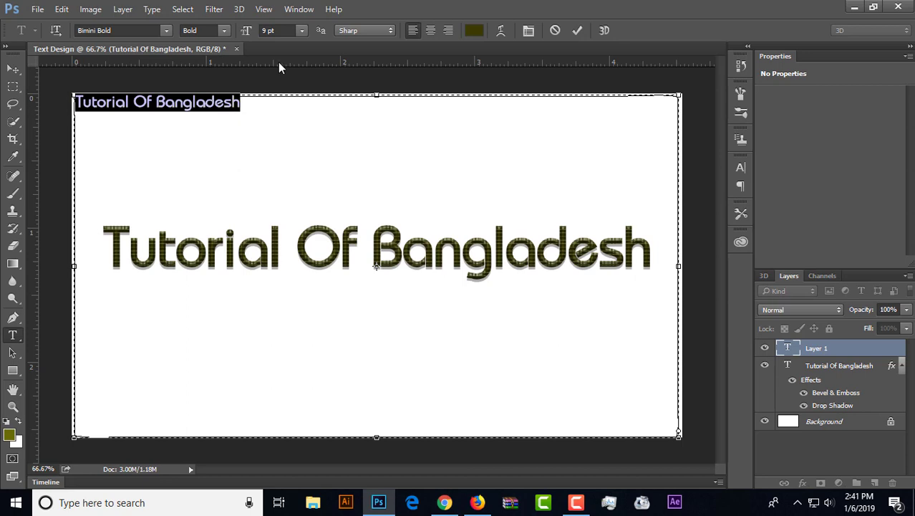
{"action": "left_click", "coordinate": [474, 30]}
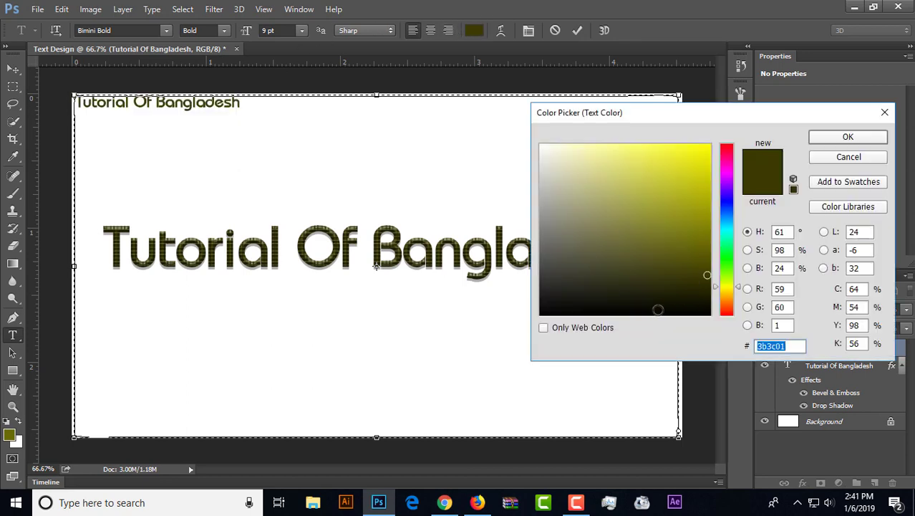
{"action": "mouse_move", "coordinate": [568, 294]}
{"action": "left_mouse_down"}
{"action": "mouse_move", "coordinate": [550, 292]}
{"action": "mouse_move", "coordinate": [548, 272]}
{"action": "mouse_move", "coordinate": [555, 294]}
{"action": "left_mouse_up"}
{"action": "left_click", "coordinate": [566, 307]}
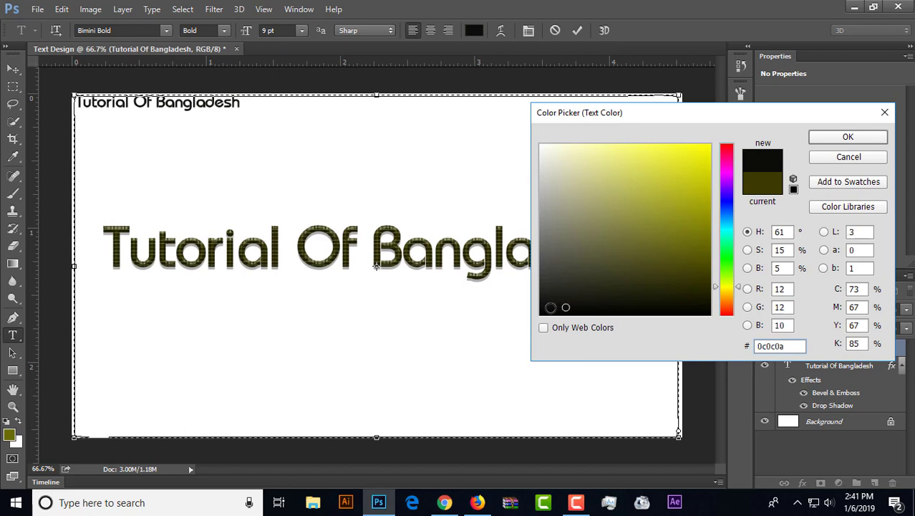
{"action": "left_click", "coordinate": [846, 137]}
Copy the small "Tutorial Of Bangladesh" phrase and paste it repeatedly until it fills the rectangular path, then commit the text
{"action": "left_click", "coordinate": [243, 103]}
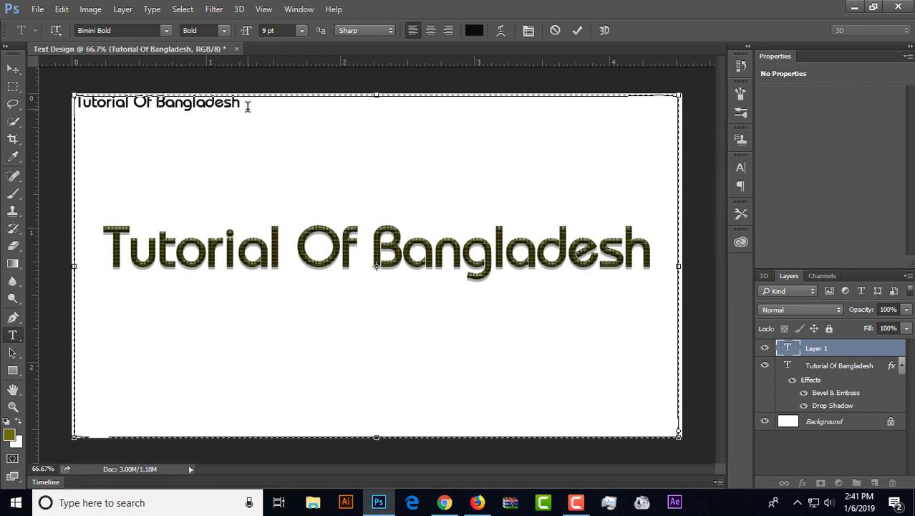
{"action": "left_click_drag", "start_coordinate": [245, 106], "coordinate": [68, 105]}
{"action": "key", "text": "ctrl+c"}
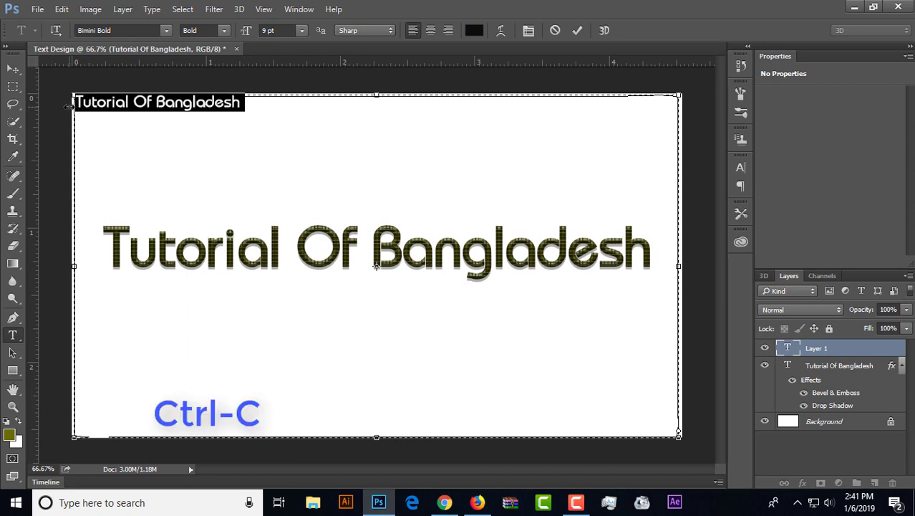
{"action": "left_click", "coordinate": [246, 105]}
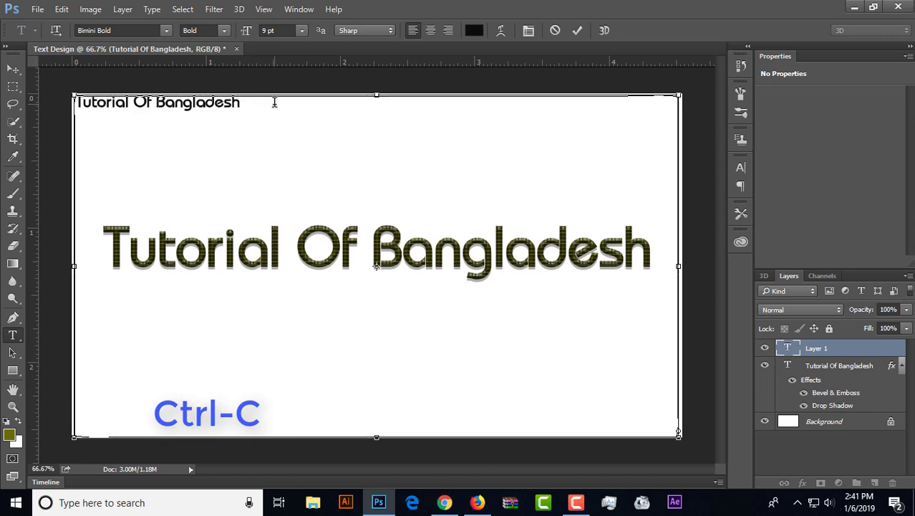
{"action": "key", "text": "ctrl+v"}
{"action": "key", "text": "ctrl+v"}
{"action": "key", "text": "ctrl+v"}
{"action": "key", "text": "ctrl+v"}
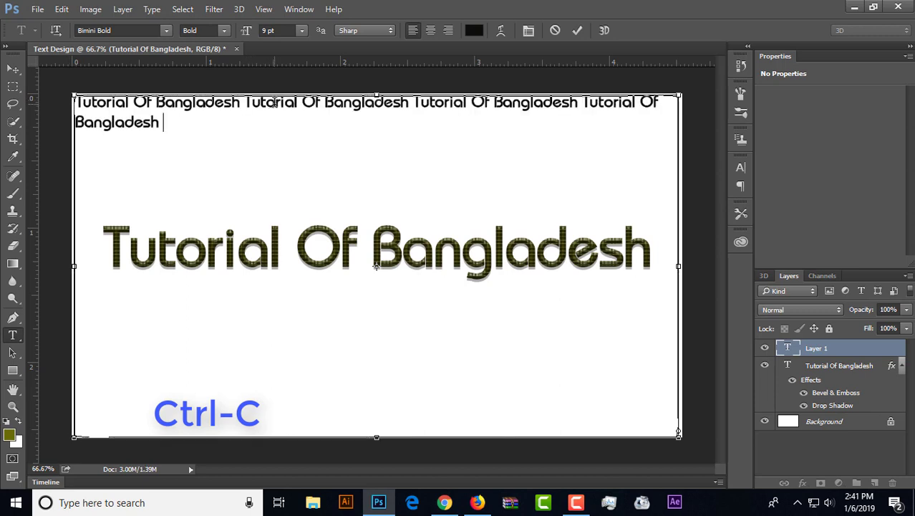
{"action": "key", "text": "ctrl+v"}
{"action": "key", "text": "ctrl+v"}
{"action": "key", "text": "ctrl+v"}
{"action": "key", "text": "ctrl+v"}
{"action": "key", "text": "ctrl+v"}
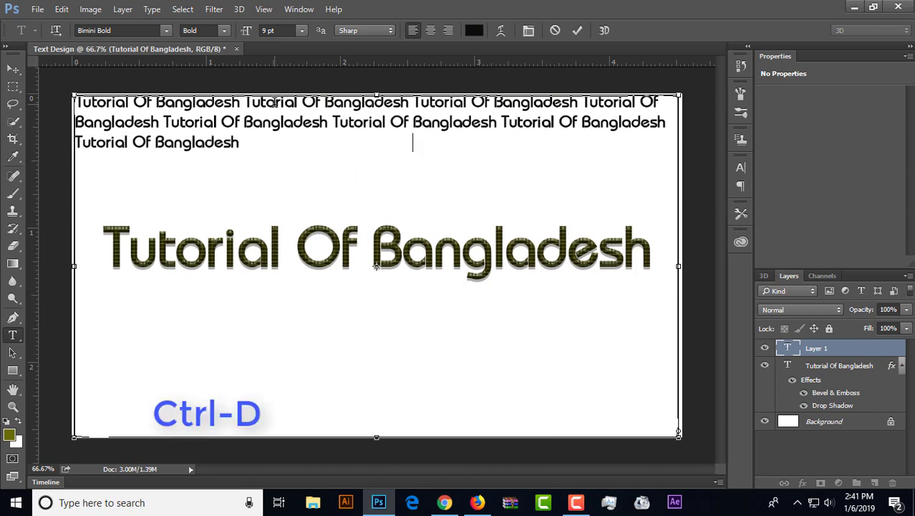
{"action": "key", "text": "ctrl+v"}
{"action": "key", "text": "ctrl+v"}
{"action": "key", "text": "ctrl+v"}
{"action": "key", "text": "ctrl+v"}
{"action": "key", "text": "ctrl+v"}
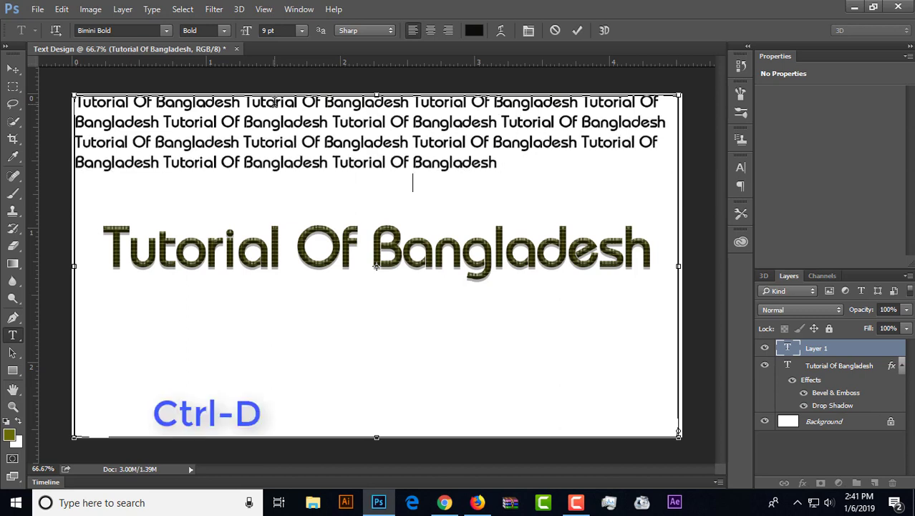
{"action": "key", "text": "ctrl+v"}
{"action": "key", "text": "ctrl+v"}
{"action": "key", "text": "ctrl+v"}
{"action": "key", "text": "ctrl+v"}
{"action": "key", "text": "ctrl+v"}
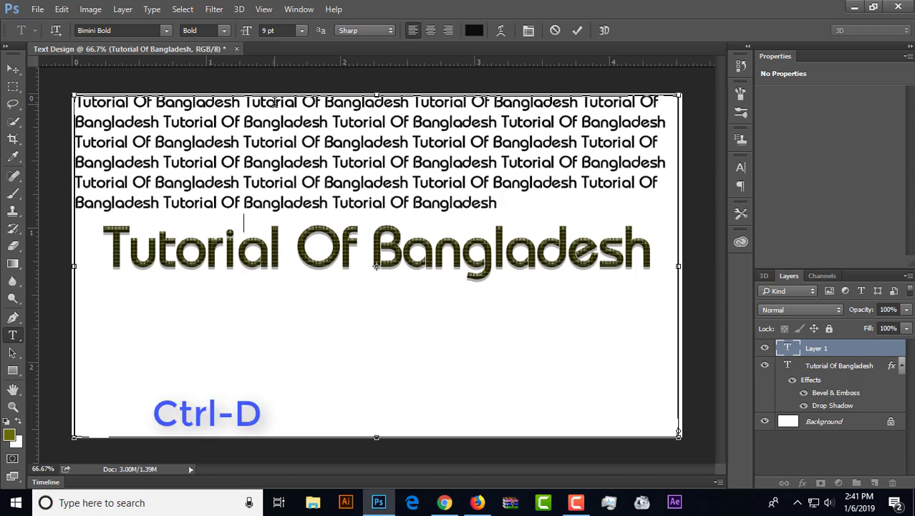
{"action": "key", "text": "ctrl+v"}
{"action": "key", "text": "ctrl+v"}
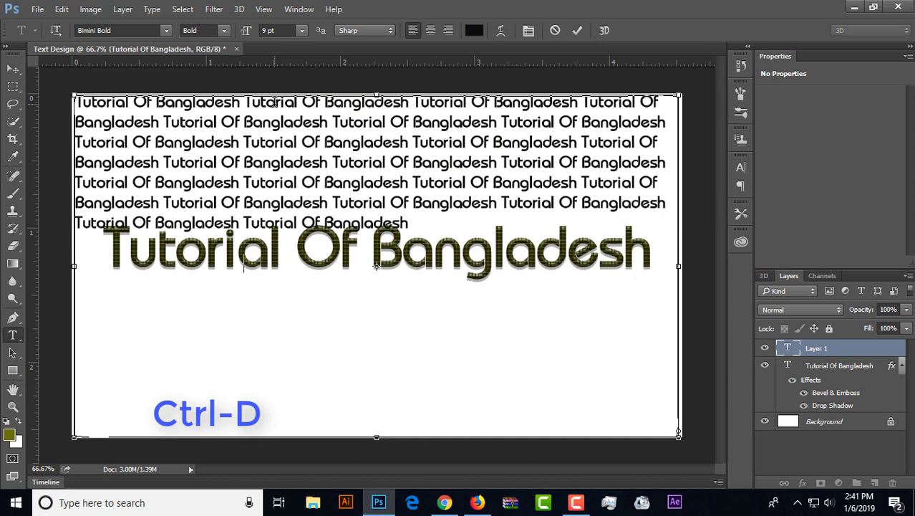
{"action": "key", "text": "ctrl+v"}
{"action": "key", "text": "ctrl+v"}
{"action": "key", "text": "ctrl+v"}
{"action": "key", "text": "ctrl+v"}
{"action": "key", "text": "ctrl+v"}
{"action": "key", "text": "ctrl+v"}
{"action": "key", "text": "ctrl+v"}
{"action": "key", "text": "ctrl+v"}
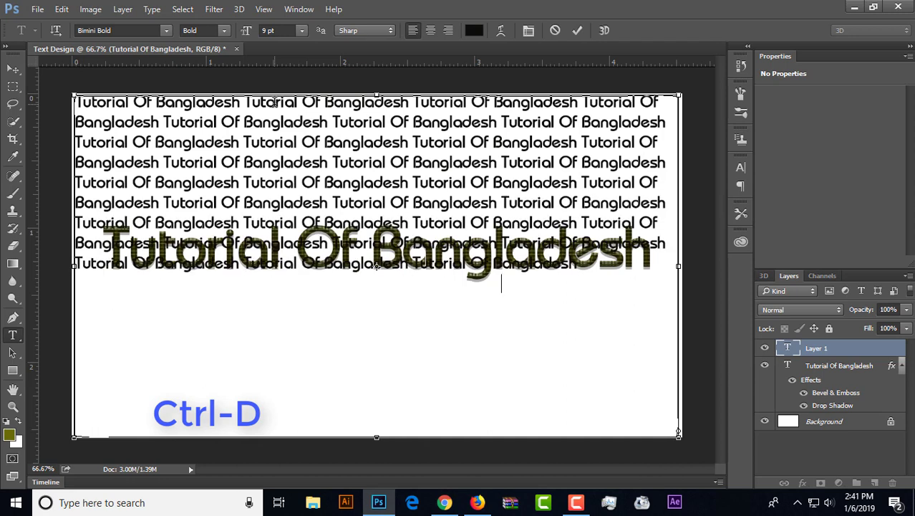
{"action": "key", "text": "ctrl+v"}
{"action": "key", "text": "ctrl+v"}
{"action": "key", "text": "ctrl+v"}
{"action": "key", "text": "ctrl+v"}
{"action": "key", "text": "ctrl+v"}
{"action": "key", "text": "ctrl+v"}
{"action": "key", "text": "ctrl+v"}
{"action": "key", "text": "ctrl+v"}
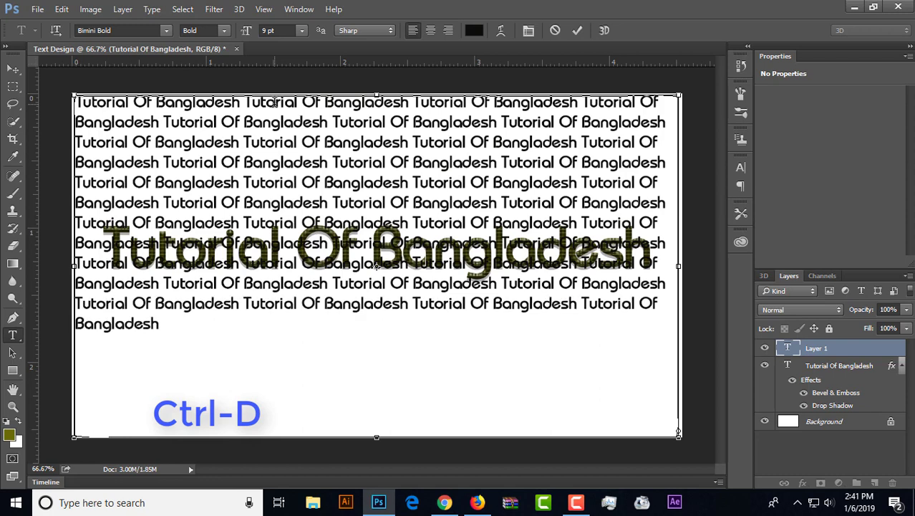
{"action": "key", "text": "ctrl+v"}
{"action": "key", "text": "ctrl+v"}
{"action": "key", "text": "ctrl+v"}
{"action": "key", "text": "ctrl+v"}
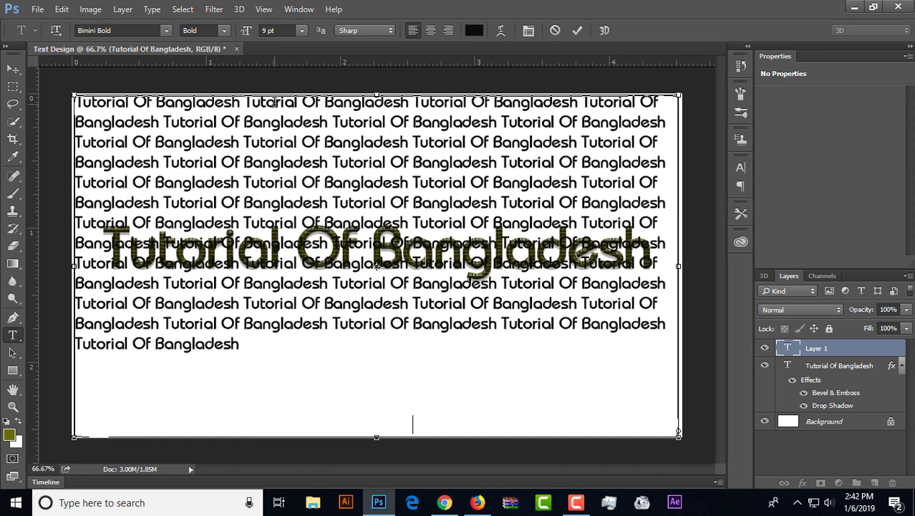
{"action": "key", "text": "ctrl+v"}
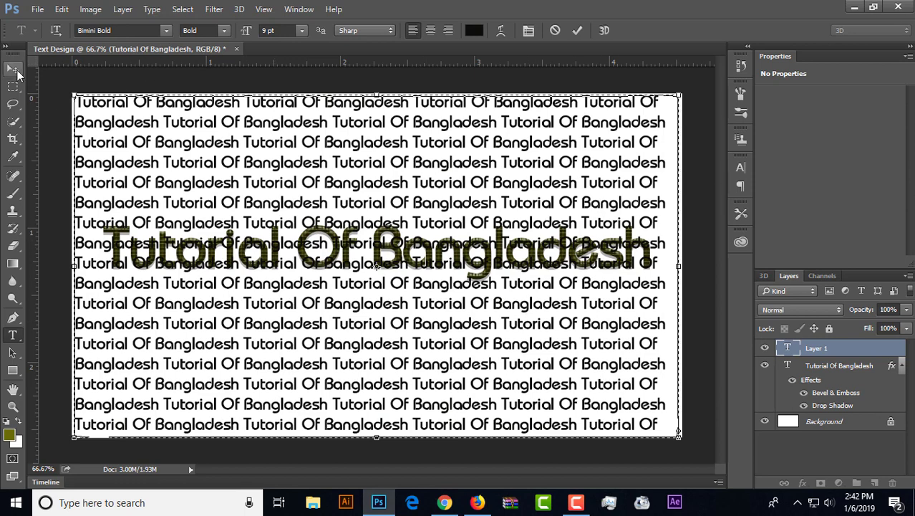
{"action": "left_click", "coordinate": [14, 70]}
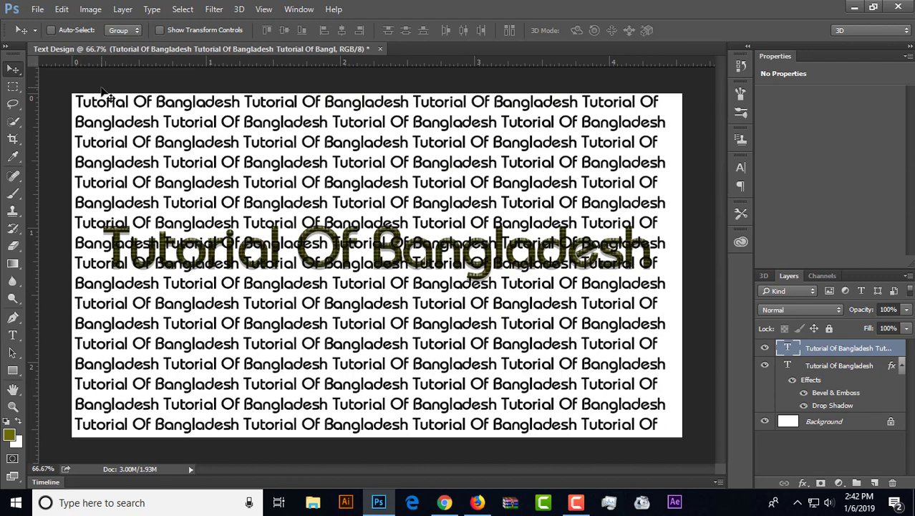
Scale the small text block to about 102.39% and stretch it wider past the canvas edge, and place its layer beneath the title layer
{"action": "key", "text": "ctrl+t"}
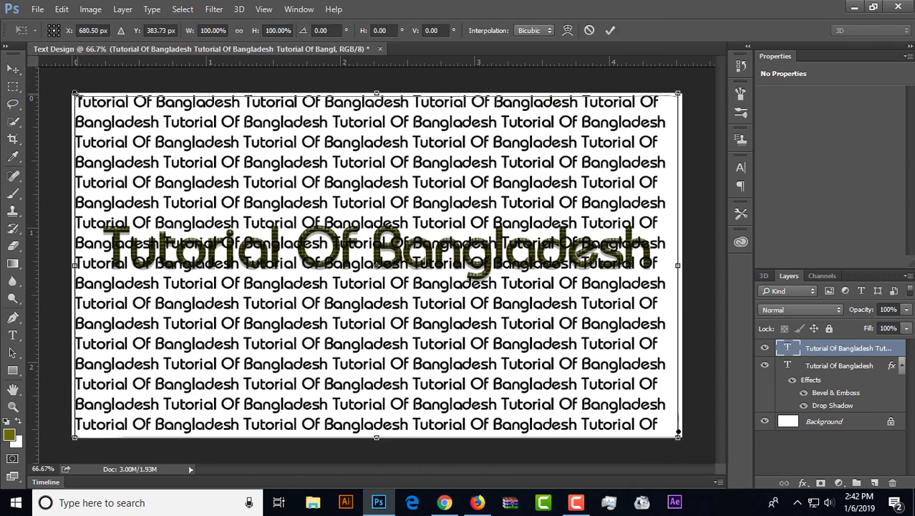
{"action": "left_click_drag", "start_coordinate": [75, 94], "coordinate": [68, 91]}
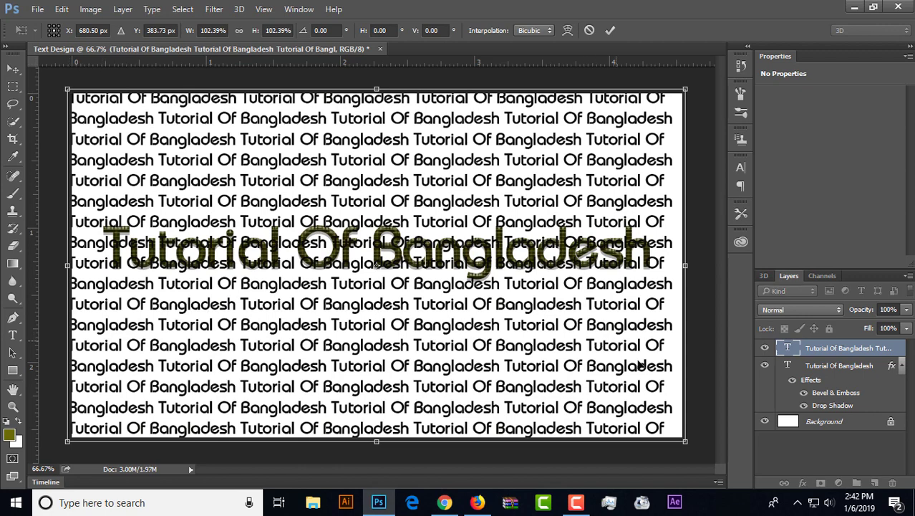
{"action": "left_click_drag", "start_coordinate": [686, 265], "coordinate": [704, 267]}
{"action": "key", "text": "Return"}
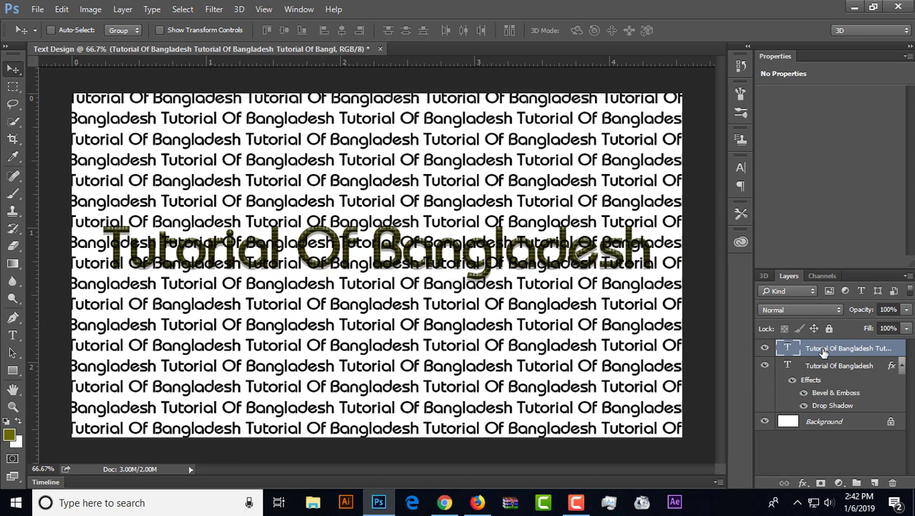
{"action": "left_click_drag", "start_coordinate": [850, 348], "coordinate": [836, 407]}
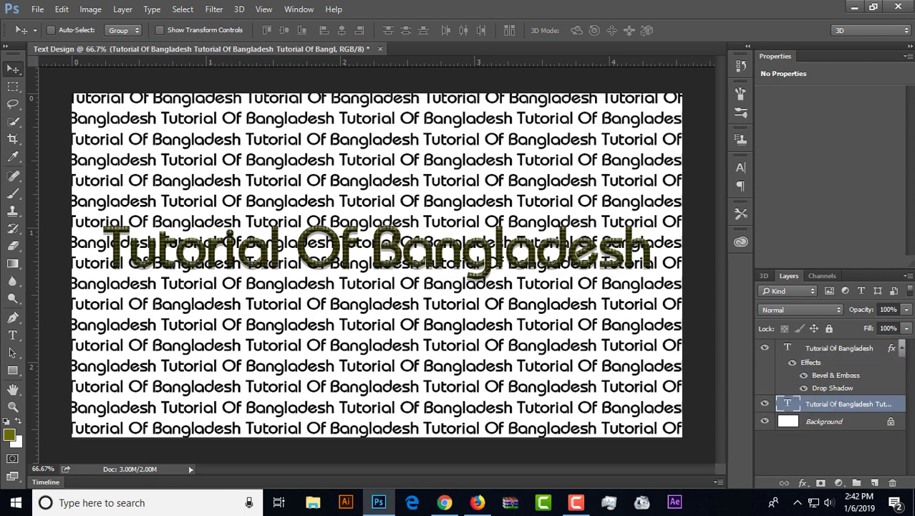
Convert the repeated text layer to a smart object and apply a Gaussian Blur with a 3.8 pixel radius
{"action": "left_click", "coordinate": [215, 9]}
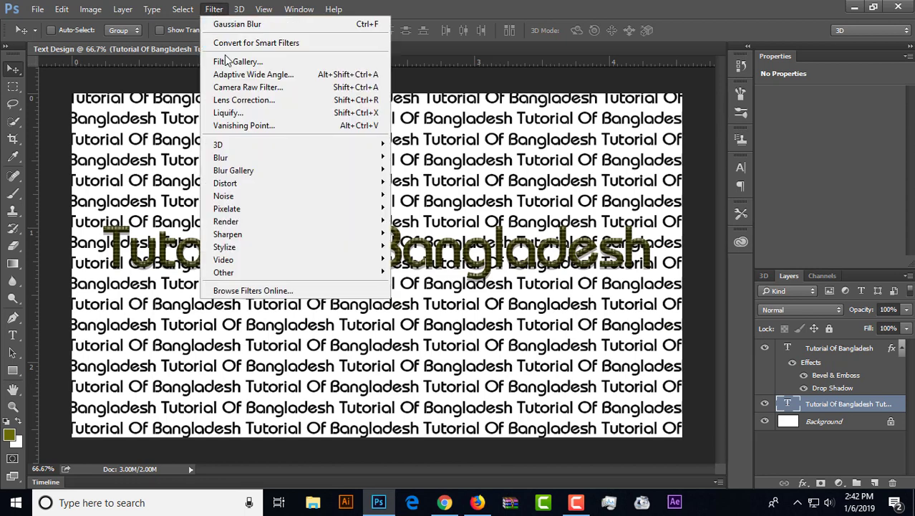
{"action": "mouse_move", "coordinate": [229, 158]}
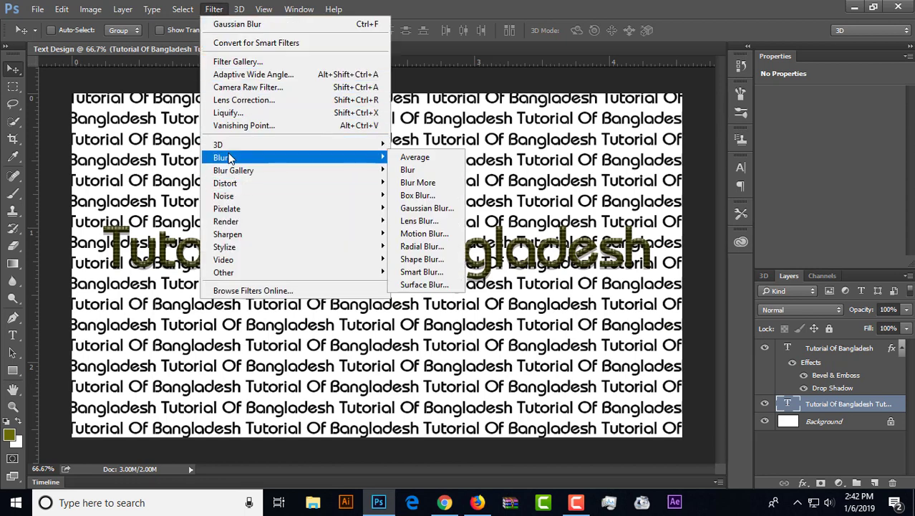
{"action": "left_click", "coordinate": [419, 196]}
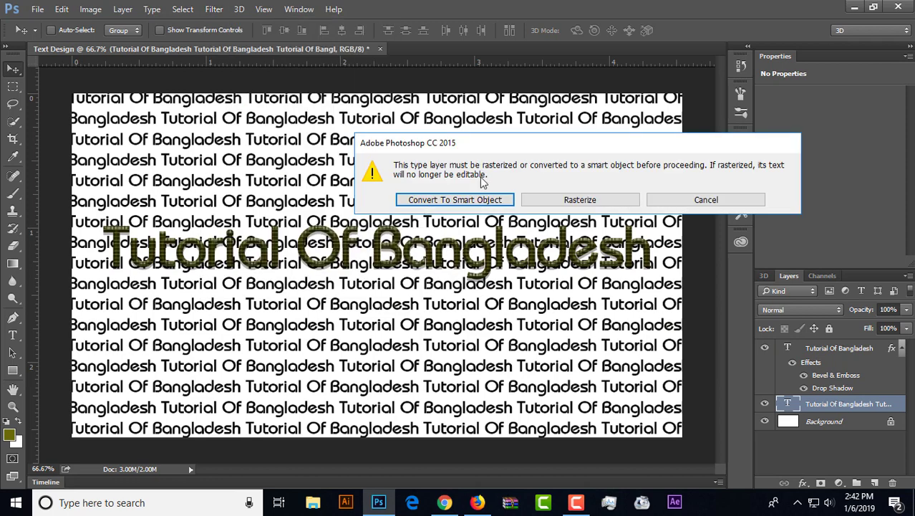
{"action": "left_click", "coordinate": [462, 200]}
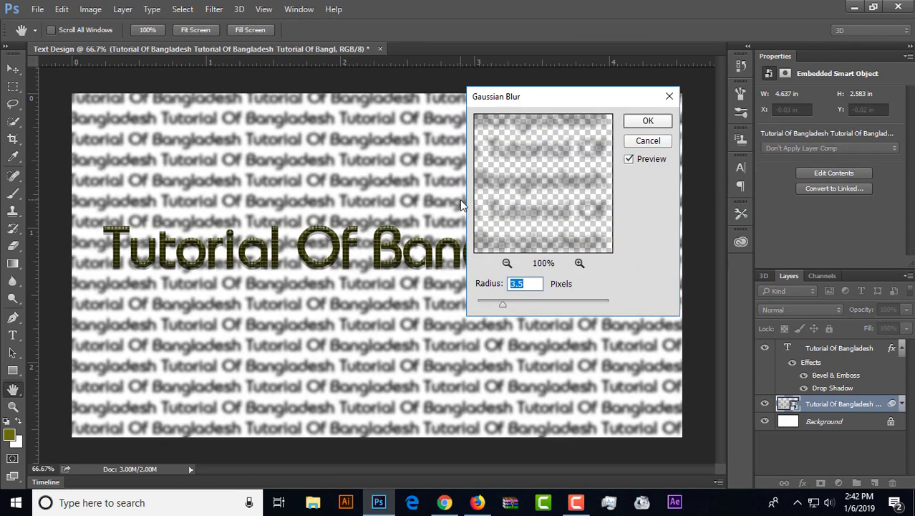
{"action": "left_click_drag", "start_coordinate": [503, 304], "coordinate": [510, 307]}
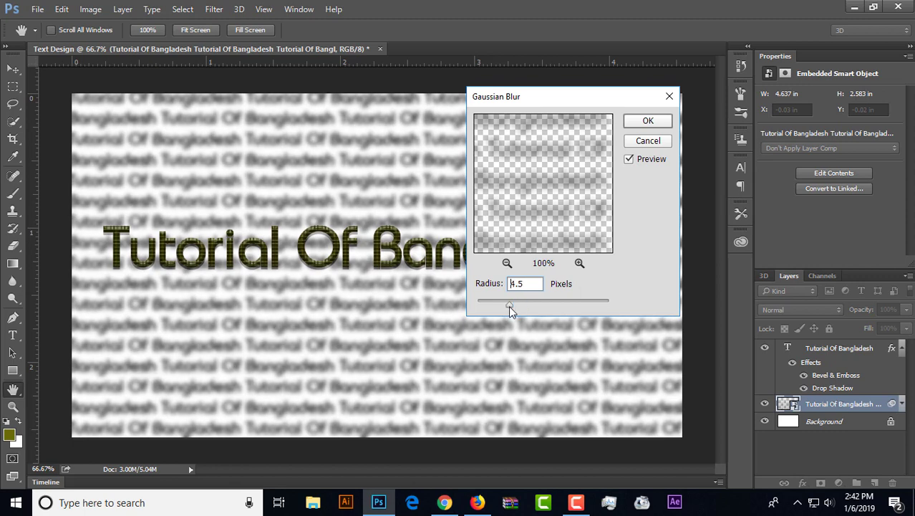
{"action": "left_click_drag", "start_coordinate": [508, 306], "coordinate": [503, 308]}
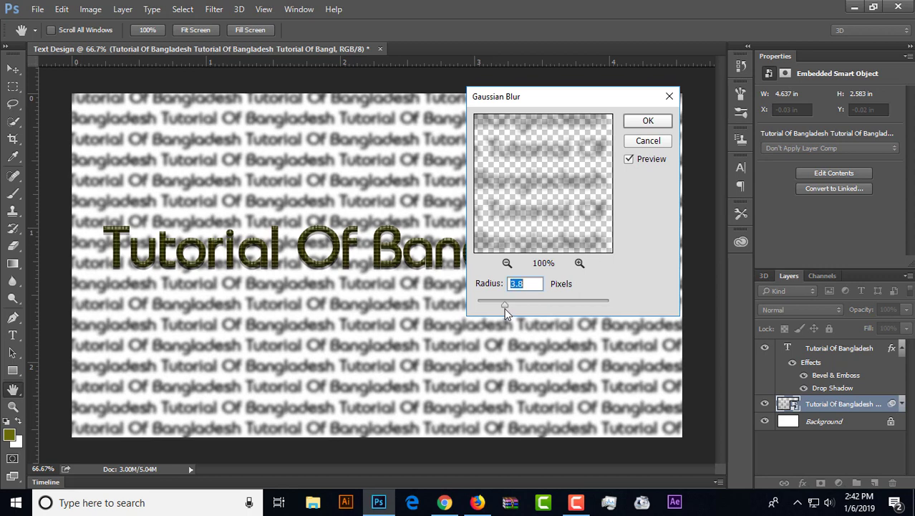
{"action": "left_click", "coordinate": [648, 121]}
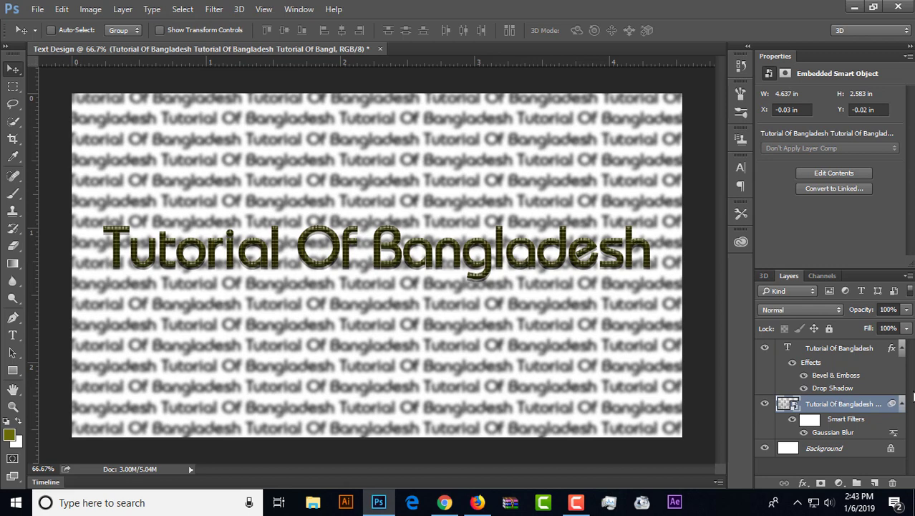
Merge the title layer and the blurred repeated text layer into one layer
{"action": "left_click", "coordinate": [833, 348]}
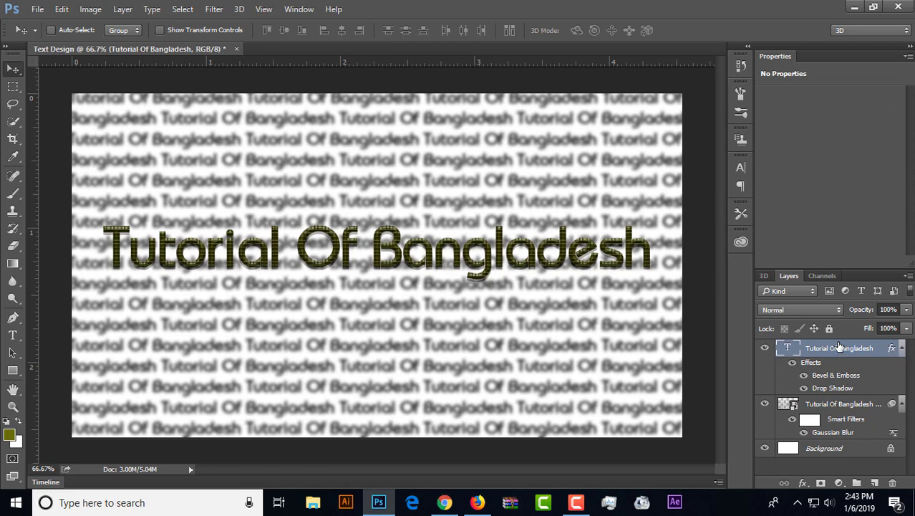
{"action": "left_click", "coordinate": [836, 402], "text": "shift"}
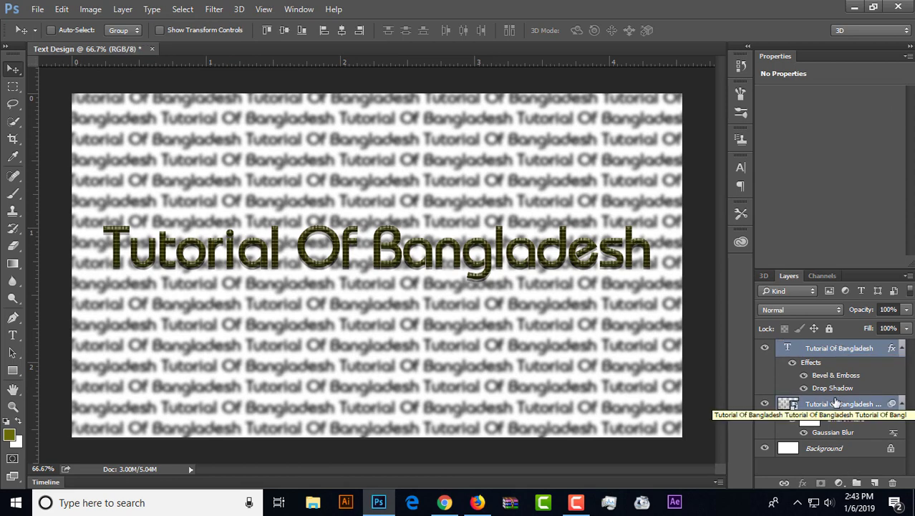
{"action": "key", "text": "ctrl"}
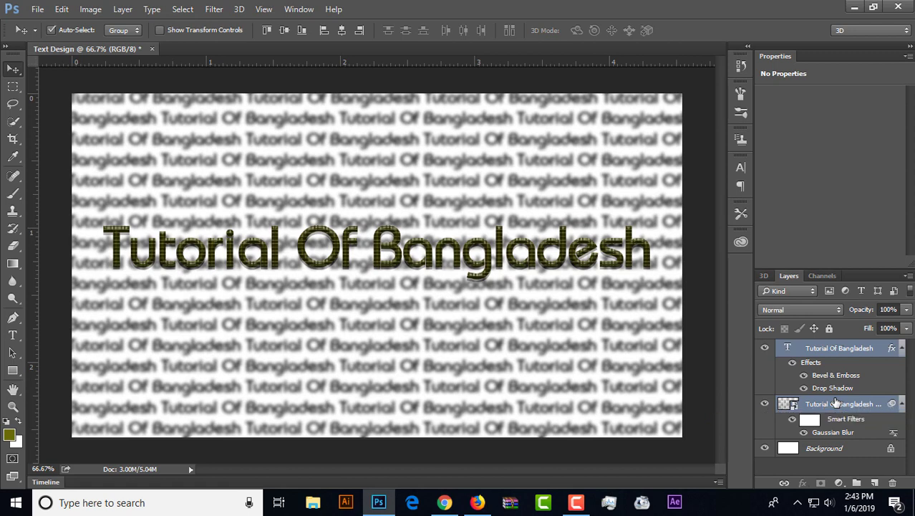
{"action": "key", "text": "ctrl+e"}
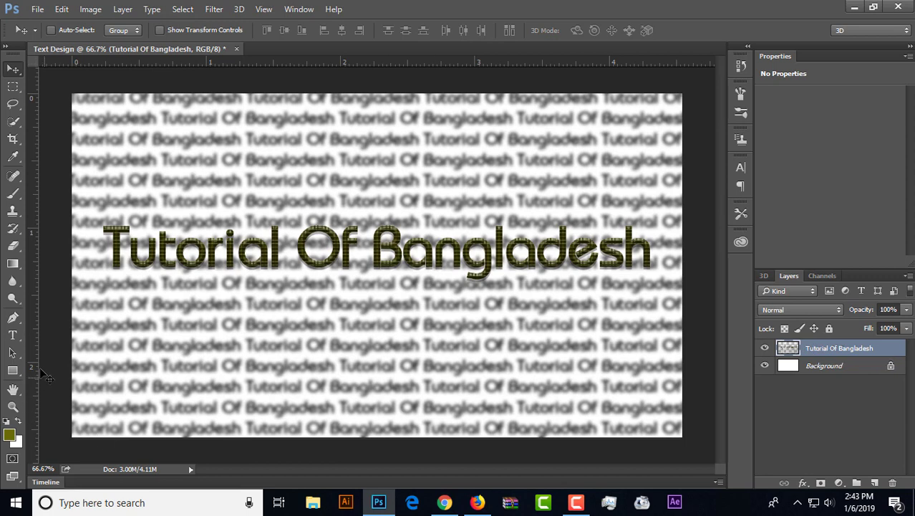
Draw an olive rectangle shape of about 1286 x 209 px covering the large title
{"action": "left_click", "coordinate": [18, 377]}
{"action": "right_click", "coordinate": [18, 377]}
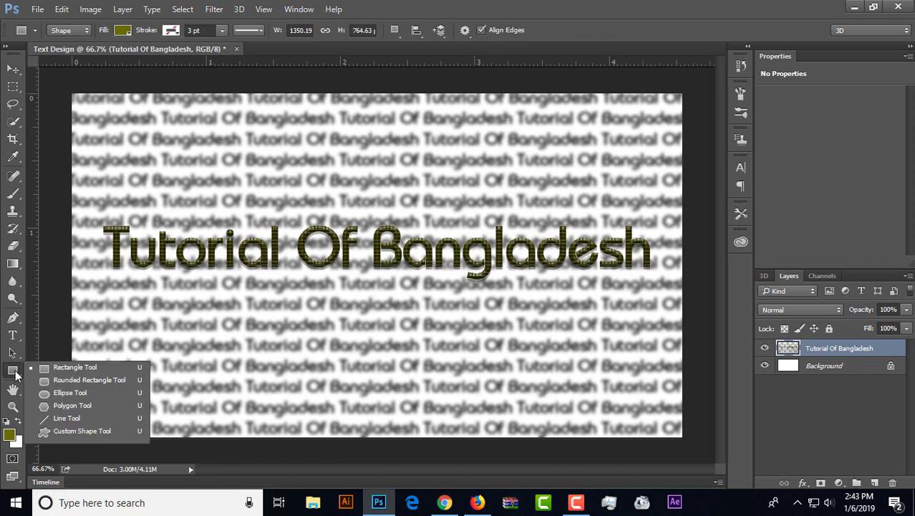
{"action": "left_click", "coordinate": [68, 366]}
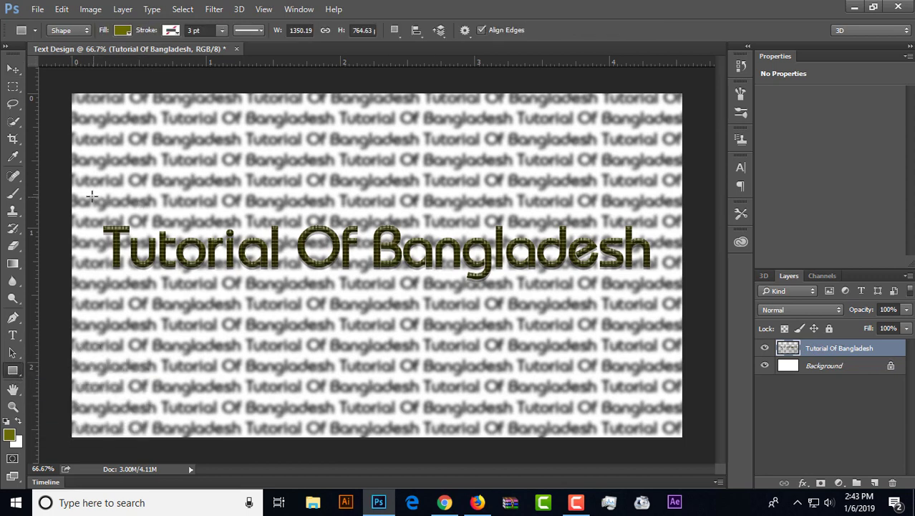
{"action": "left_click_drag", "start_coordinate": [91, 195], "coordinate": [667, 292]}
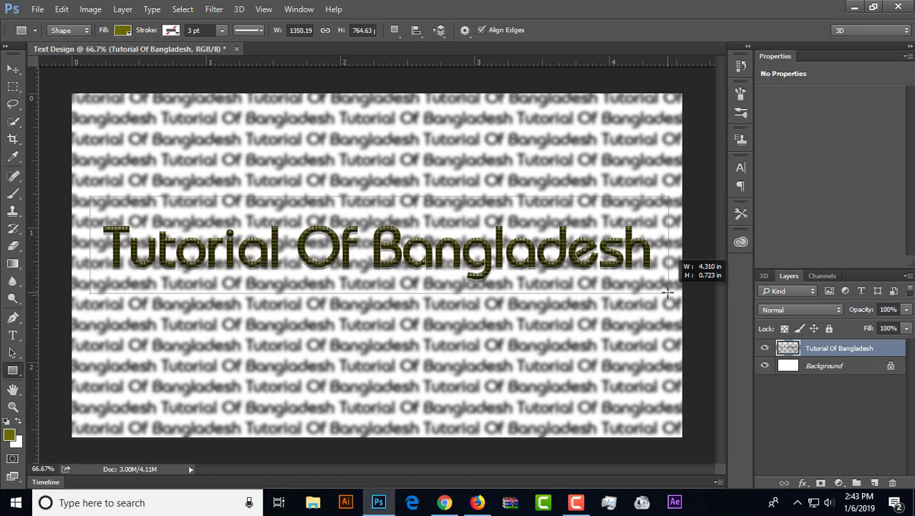
{"action": "left_click_drag", "start_coordinate": [667, 291], "coordinate": [666, 290]}
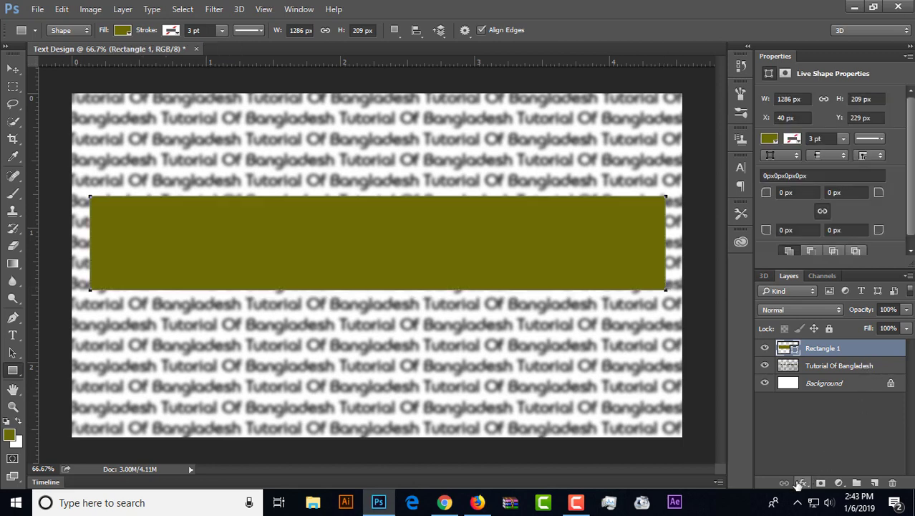
Add a Stroke layer style in light grey #cbc8c8 to the olive rectangle
{"action": "left_click", "coordinate": [802, 485]}
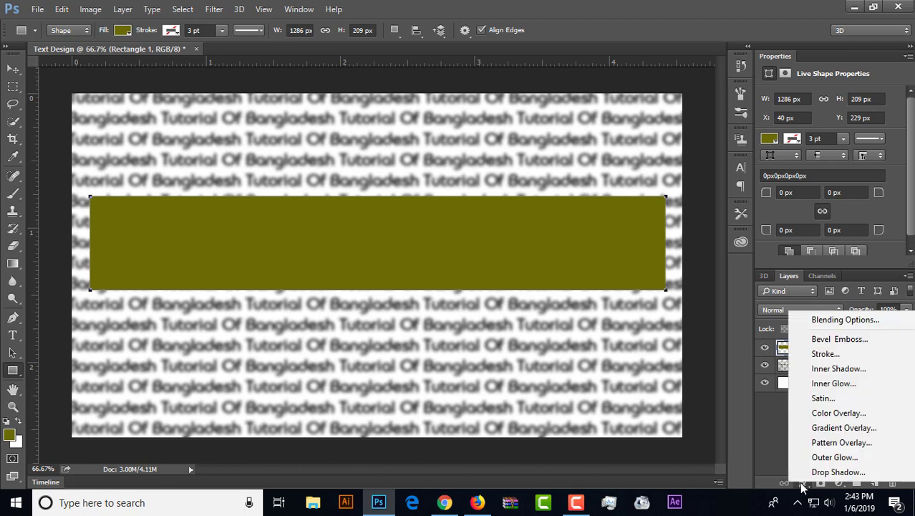
{"action": "left_click", "coordinate": [836, 358]}
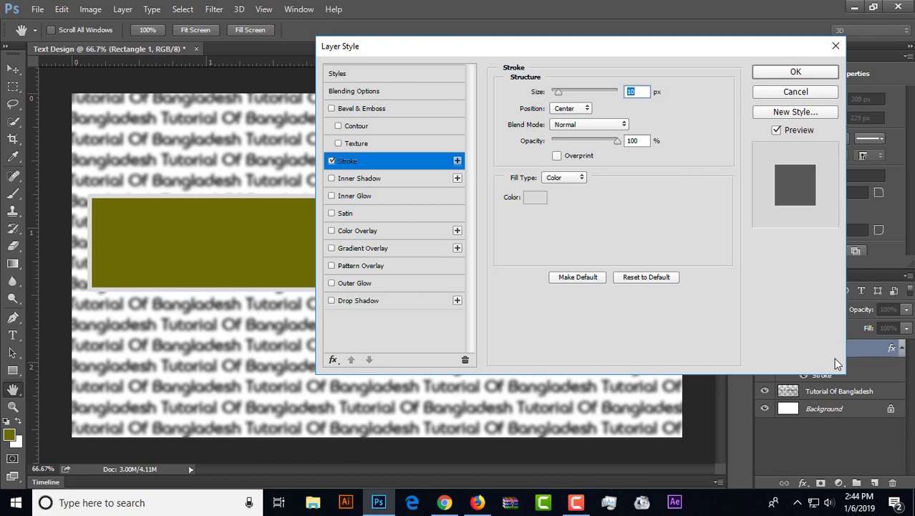
{"action": "left_click", "coordinate": [541, 199]}
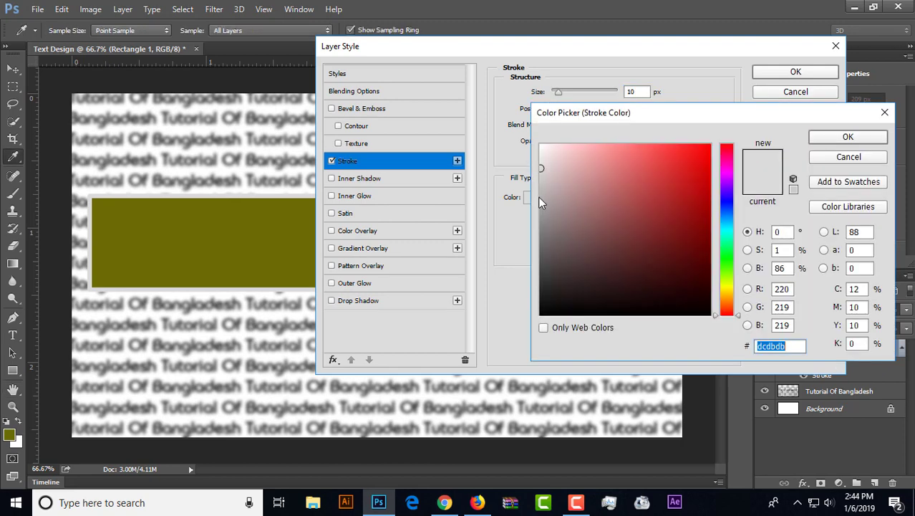
{"action": "left_click", "coordinate": [614, 147]}
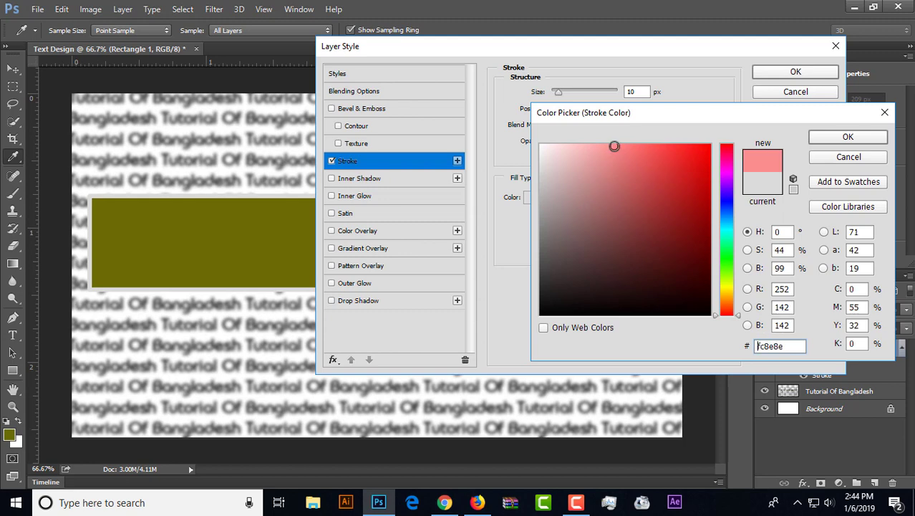
{"action": "left_click", "coordinate": [543, 203]}
{"action": "left_click", "coordinate": [547, 215]}
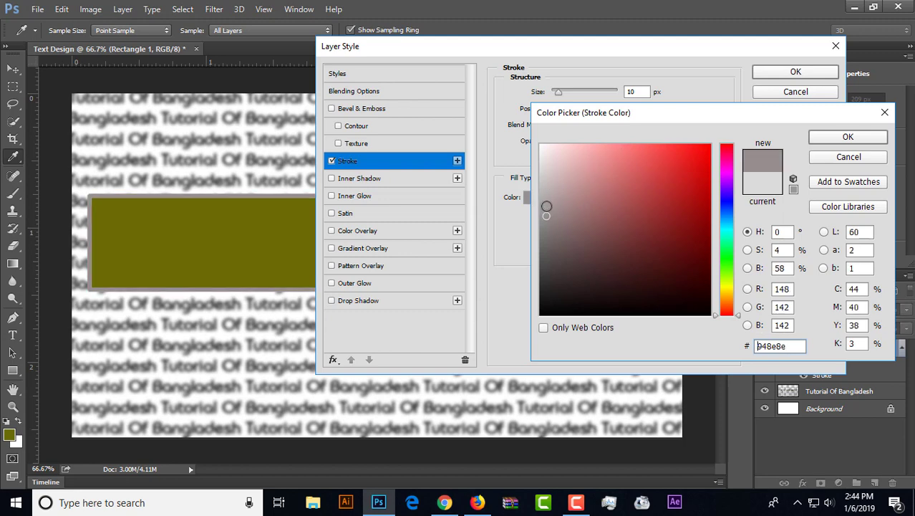
{"action": "left_click", "coordinate": [544, 205]}
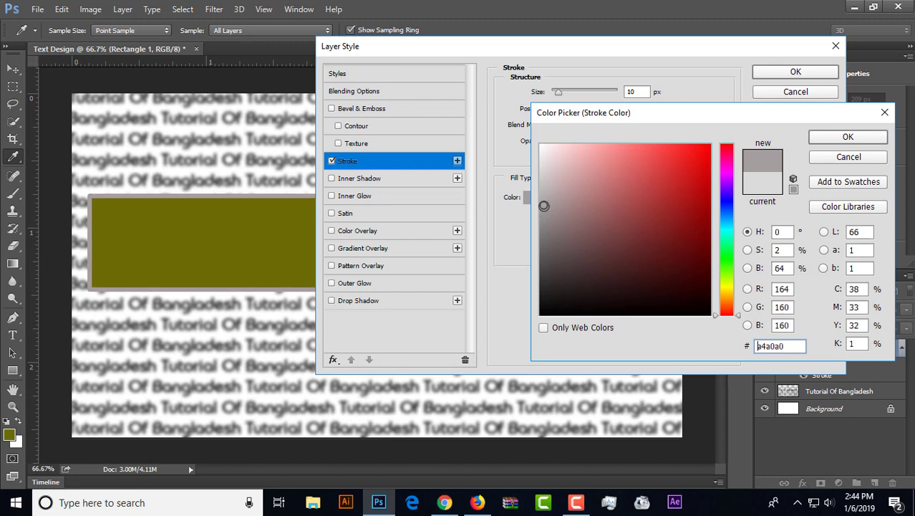
{"action": "left_click", "coordinate": [544, 189]}
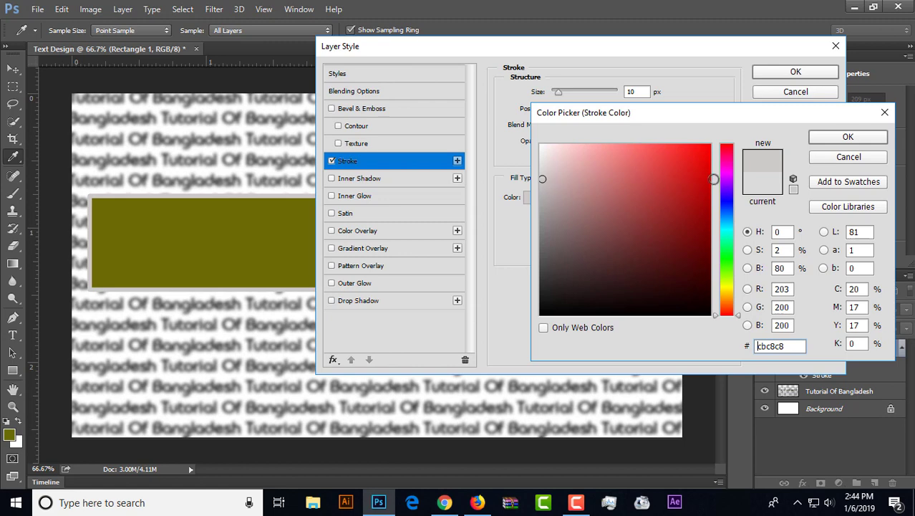
{"action": "left_click", "coordinate": [848, 138]}
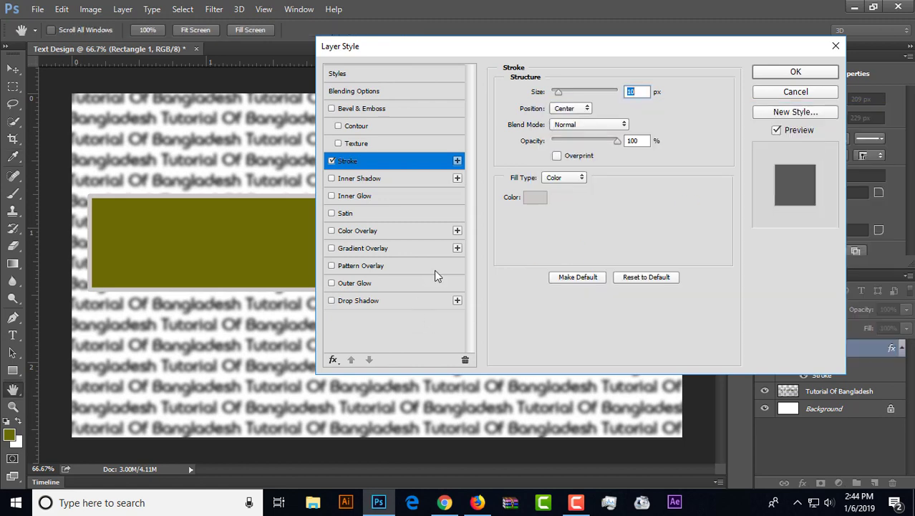
Add a Drop Shadow to the rectangle with 8 px distance, 15% spread and 6 px size
{"action": "left_click", "coordinate": [333, 300]}
{"action": "left_click", "coordinate": [343, 304]}
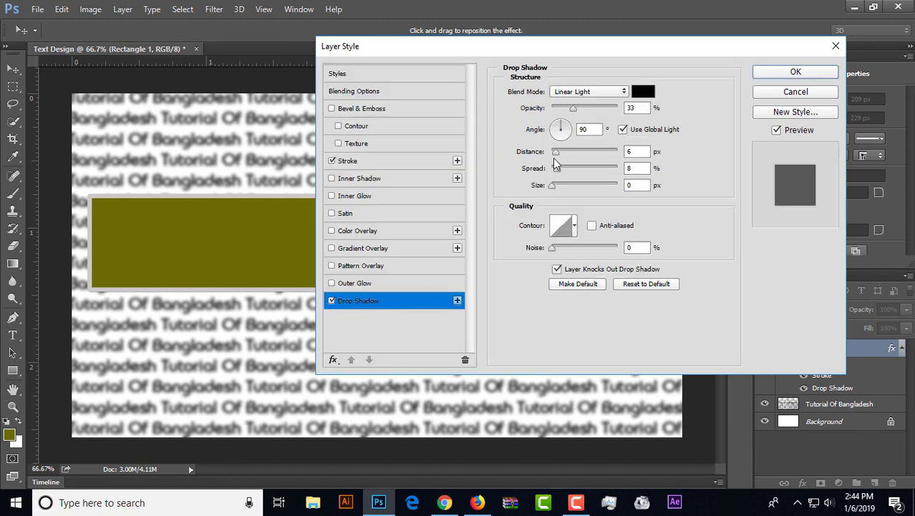
{"action": "left_click_drag", "start_coordinate": [554, 190], "coordinate": [559, 157]}
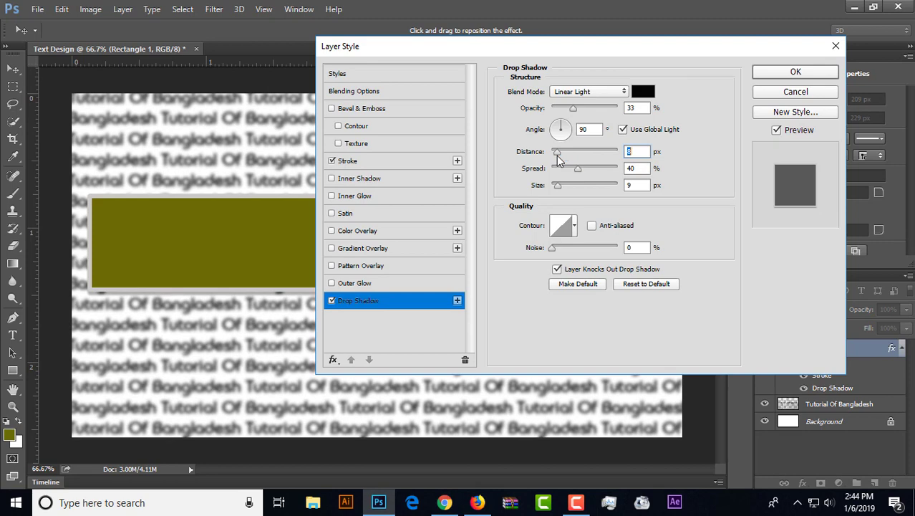
{"action": "left_click", "coordinate": [636, 154]}
{"action": "double_click", "coordinate": [635, 167]}
{"action": "type", "text": "15"}
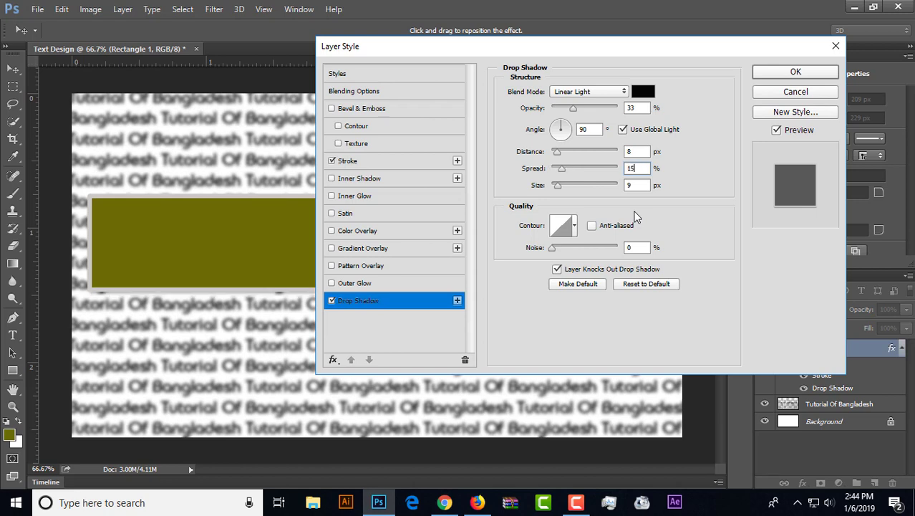
{"action": "left_click", "coordinate": [629, 184]}
{"action": "double_click", "coordinate": [632, 184]}
{"action": "type", "text": "6"}
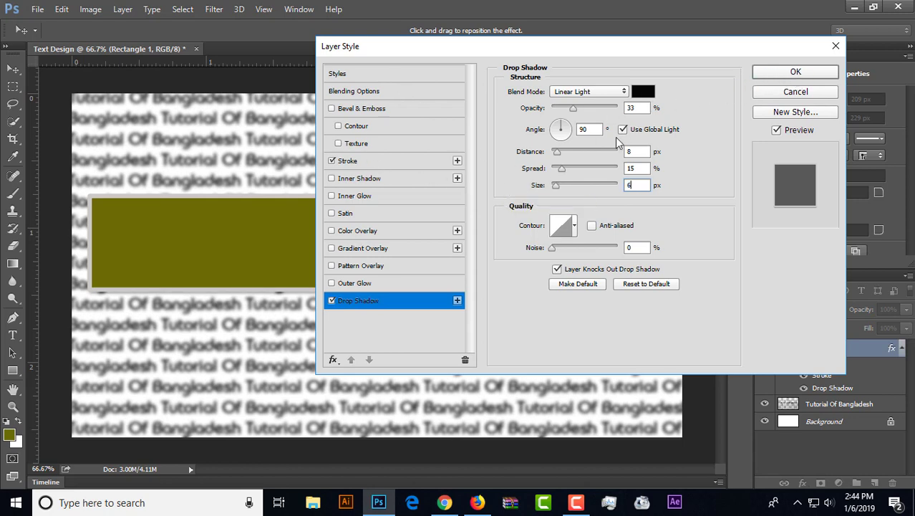
{"action": "left_click", "coordinate": [779, 73]}
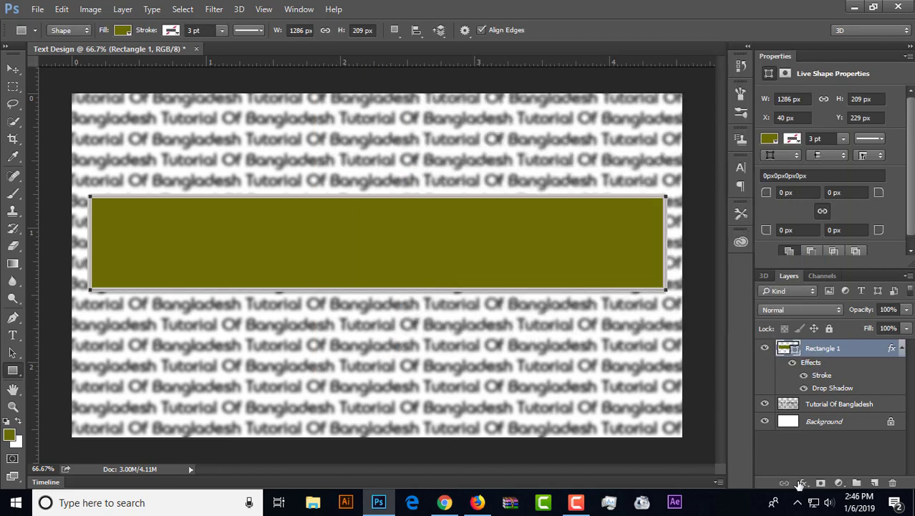
Set the rectangle's fill opacity to 0% and its knockout to Deep in the blending options
{"action": "left_click", "coordinate": [804, 484]}
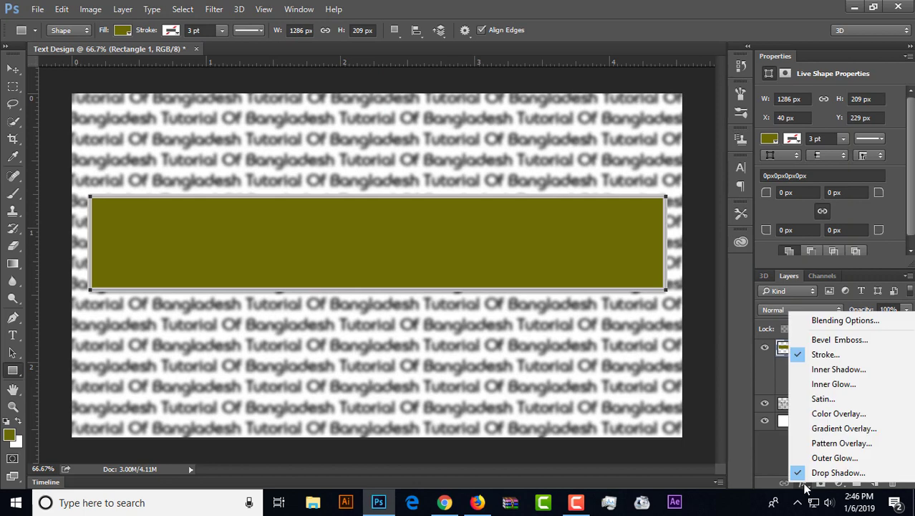
{"action": "left_click", "coordinate": [833, 321]}
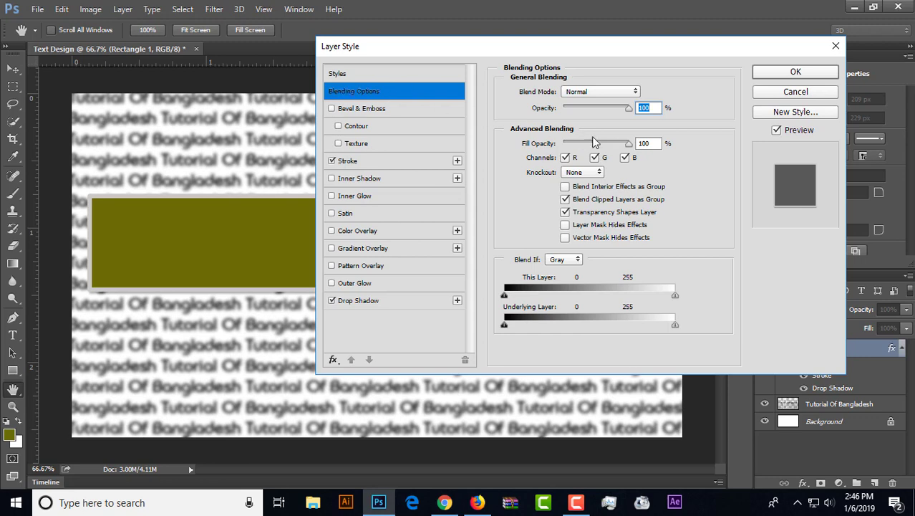
{"action": "left_click_drag", "start_coordinate": [630, 147], "coordinate": [565, 153]}
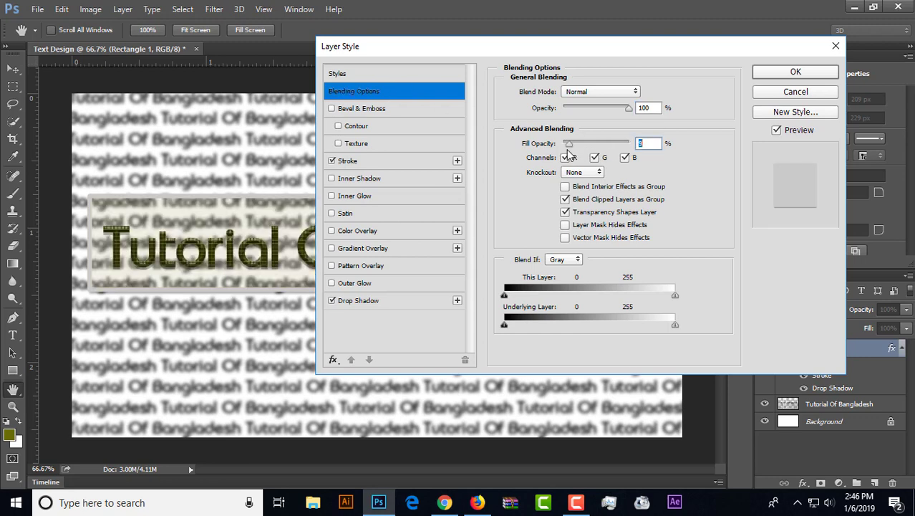
{"action": "left_click", "coordinate": [598, 172]}
{"action": "left_click", "coordinate": [576, 201]}
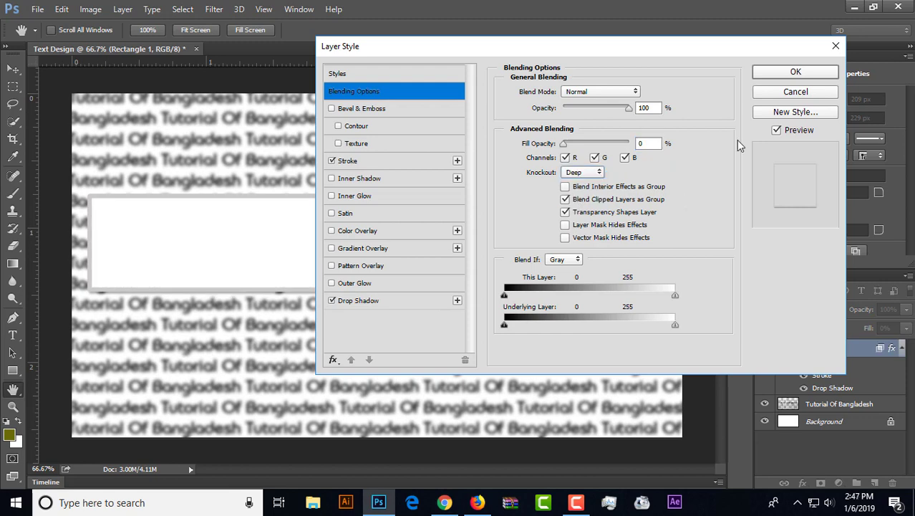
{"action": "left_click", "coordinate": [795, 72]}
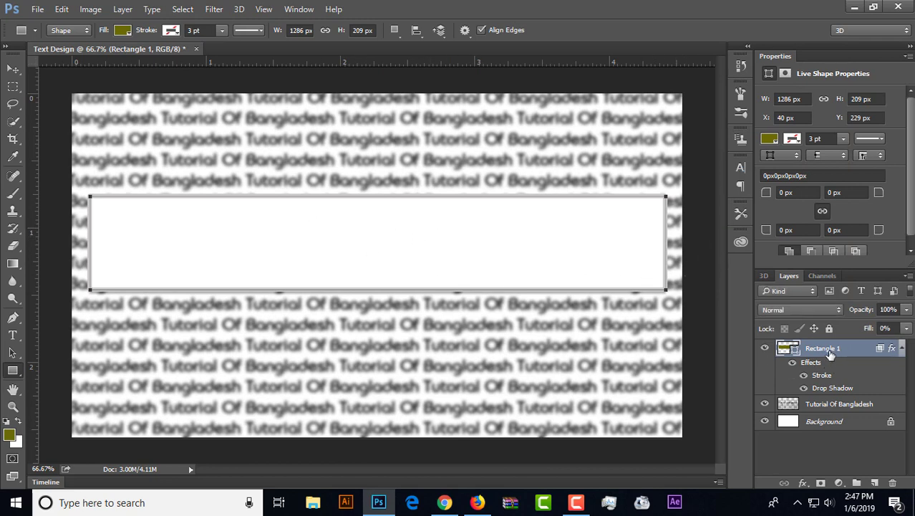
Merge the Tutorial Of Bangladesh layer with the Background layer
{"action": "left_click", "coordinate": [831, 406]}
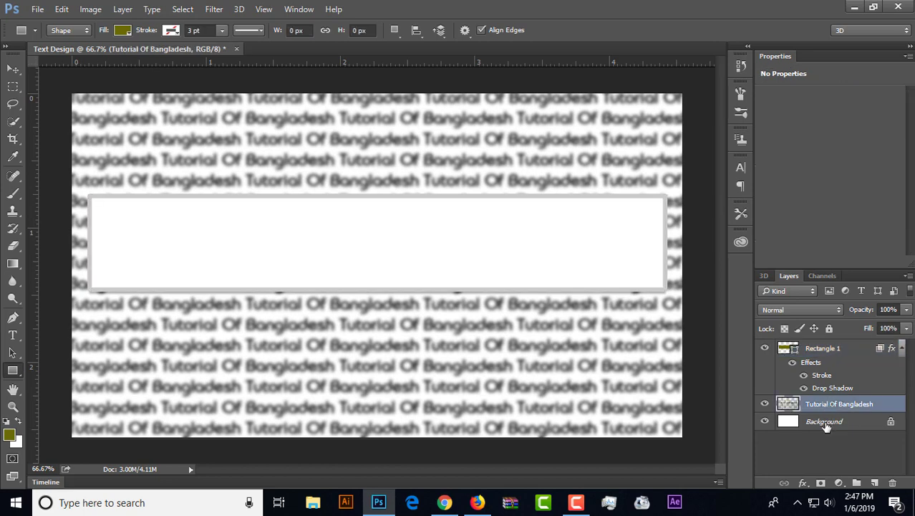
{"action": "left_click", "coordinate": [827, 422], "text": "shift"}
{"action": "right_click", "coordinate": [823, 407]}
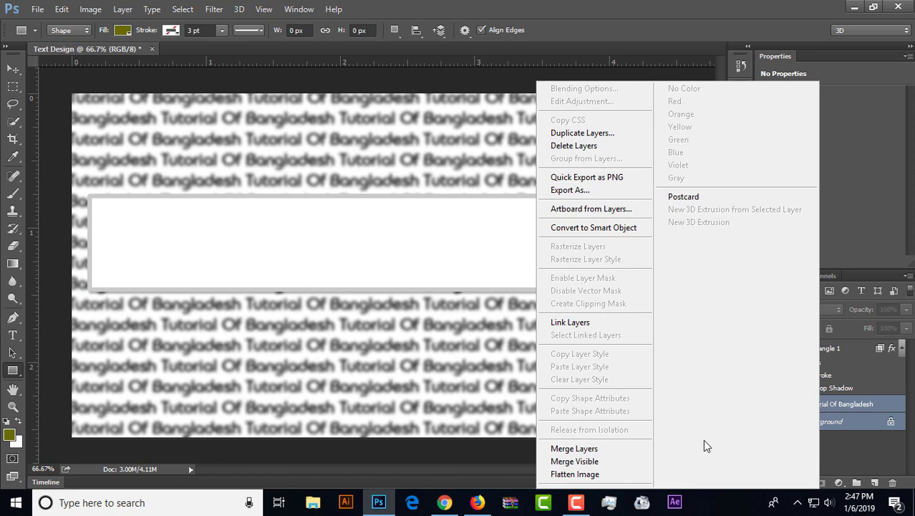
{"action": "left_click", "coordinate": [577, 449]}
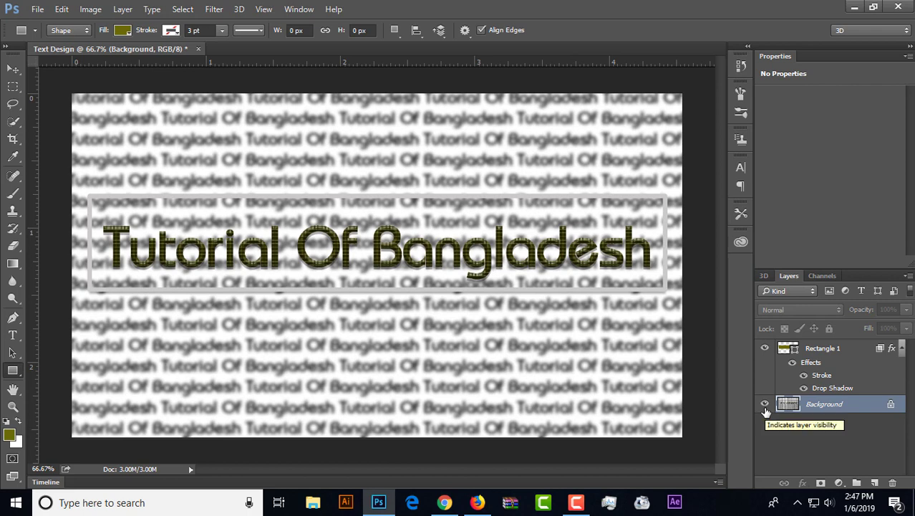
Select the rectangle layer and choose the Violet, Orange preset for the Gradient tool
{"action": "left_click", "coordinate": [815, 348]}
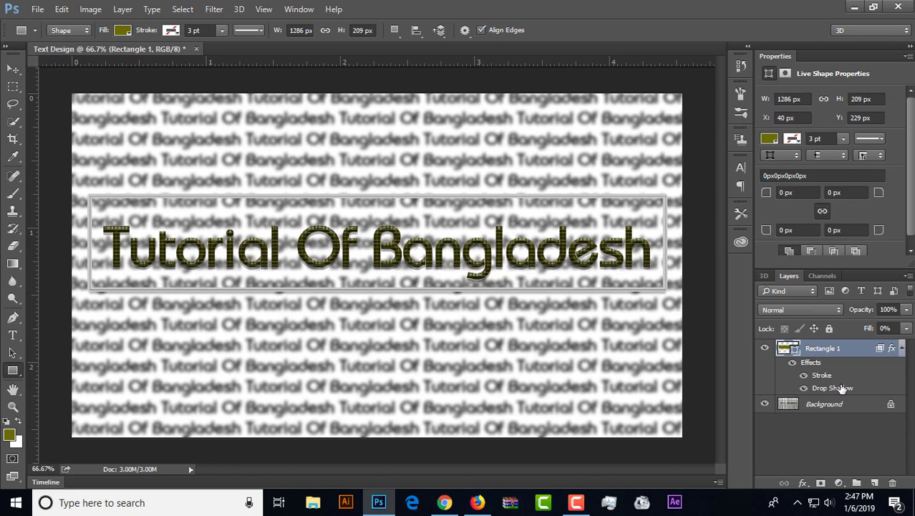
{"action": "left_click", "coordinate": [17, 265]}
{"action": "left_click", "coordinate": [97, 31]}
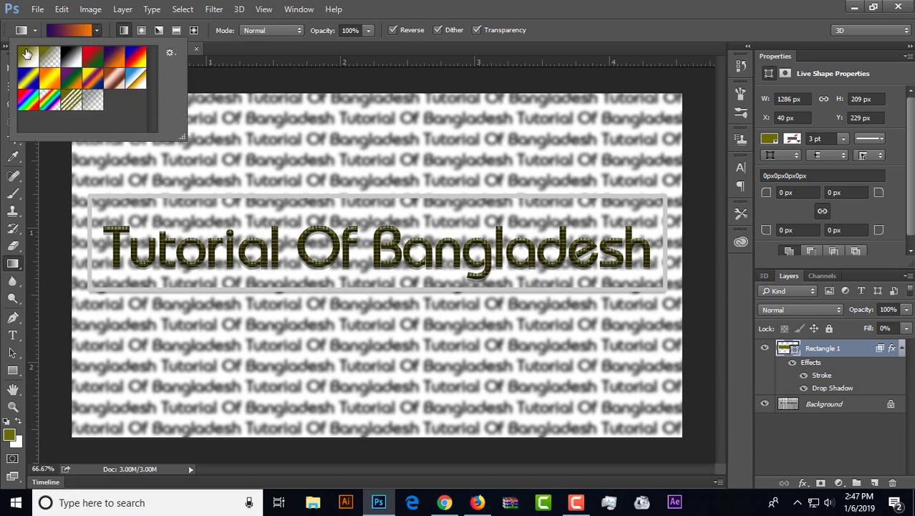
{"action": "double_click", "coordinate": [119, 61]}
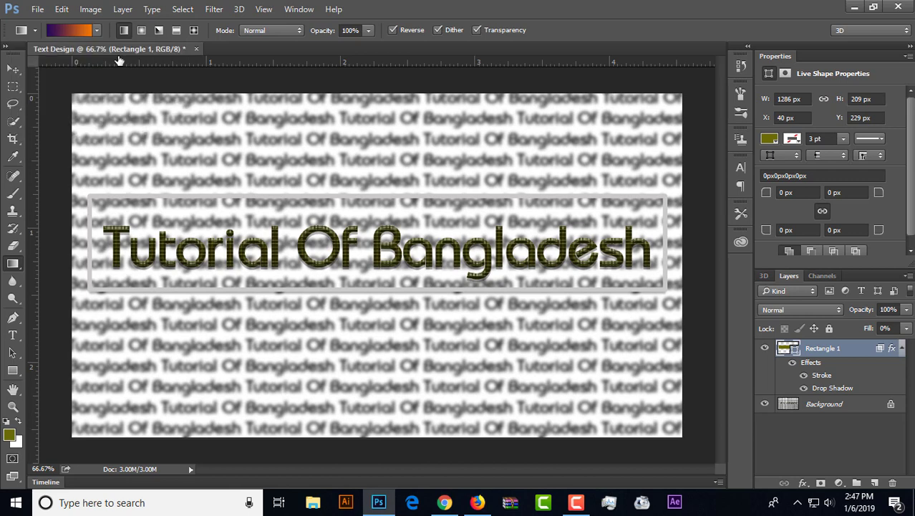
Change the gradient's end colour stop at location 100% to blue-violet #5a00ff
{"action": "left_click", "coordinate": [66, 29]}
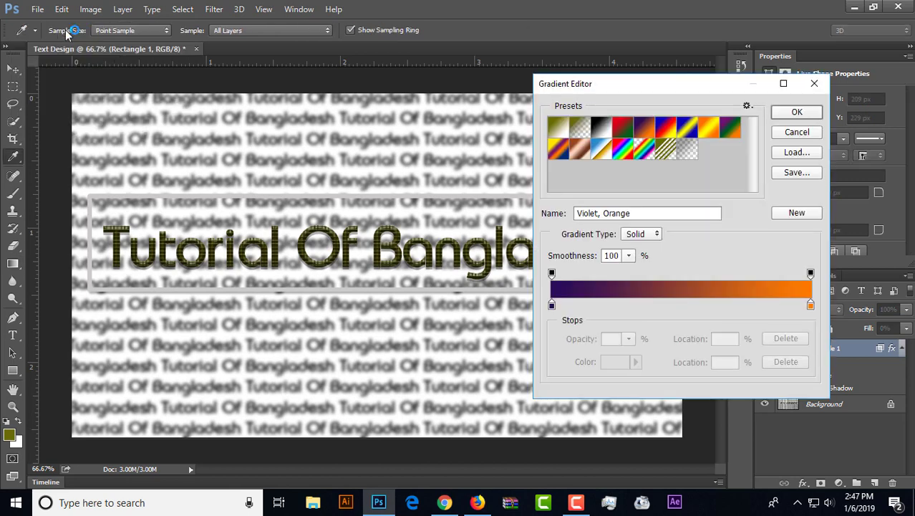
{"action": "left_click", "coordinate": [810, 306]}
{"action": "double_click", "coordinate": [810, 307]}
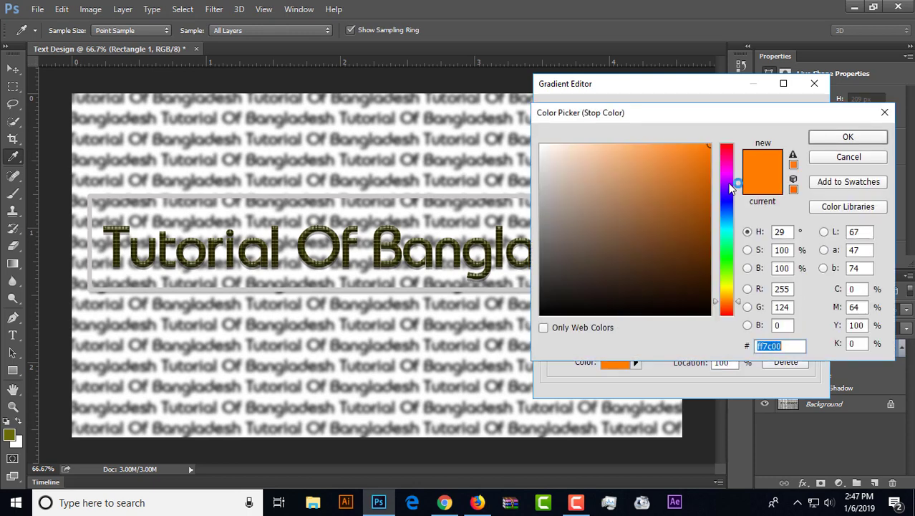
{"action": "mouse_move", "coordinate": [731, 169]}
{"action": "left_mouse_down"}
{"action": "mouse_move", "coordinate": [730, 158]}
{"action": "mouse_move", "coordinate": [728, 175]}
{"action": "left_mouse_up"}
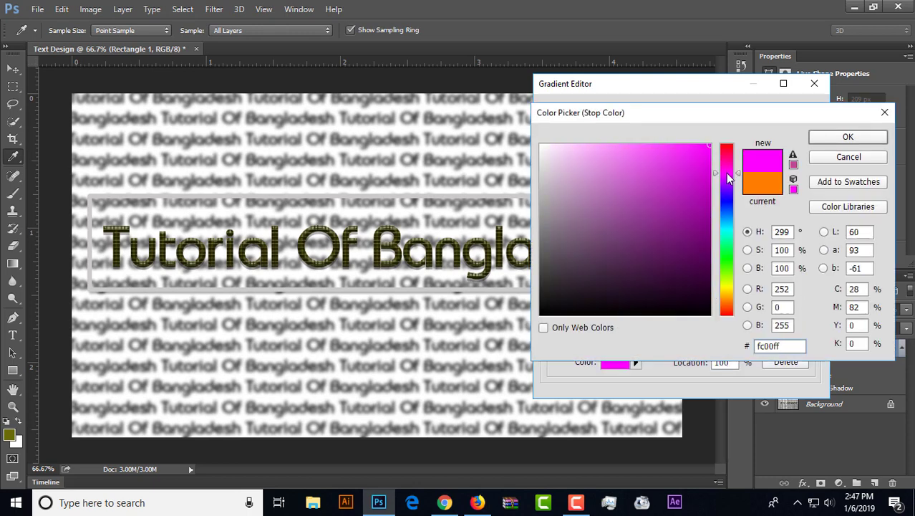
{"action": "left_click", "coordinate": [727, 237]}
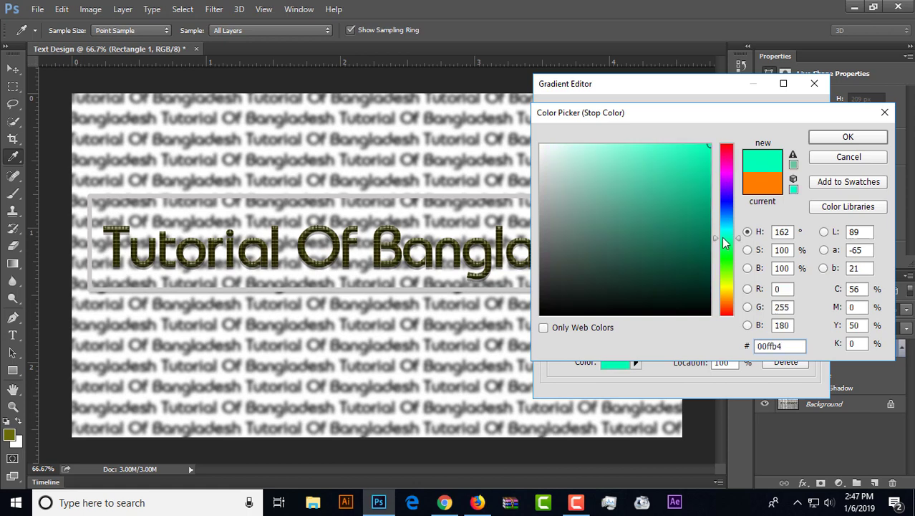
{"action": "left_click", "coordinate": [727, 191]}
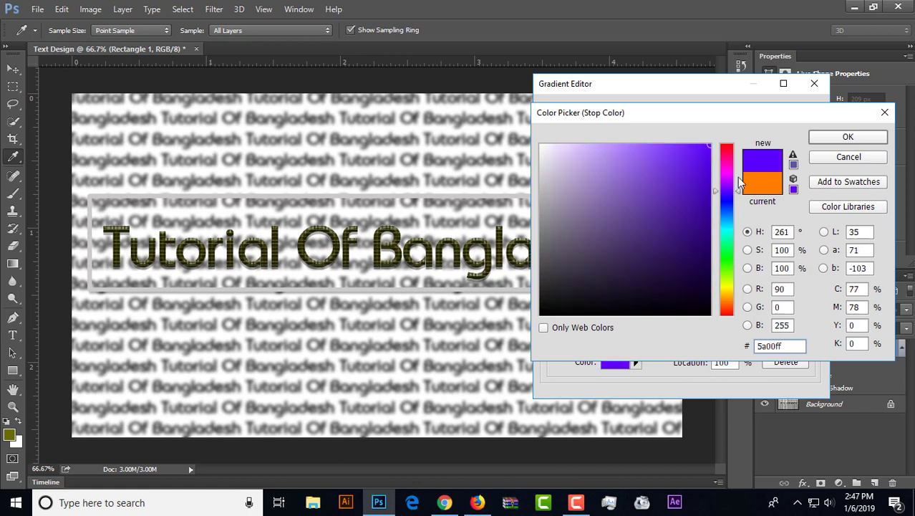
{"action": "left_click", "coordinate": [841, 139]}
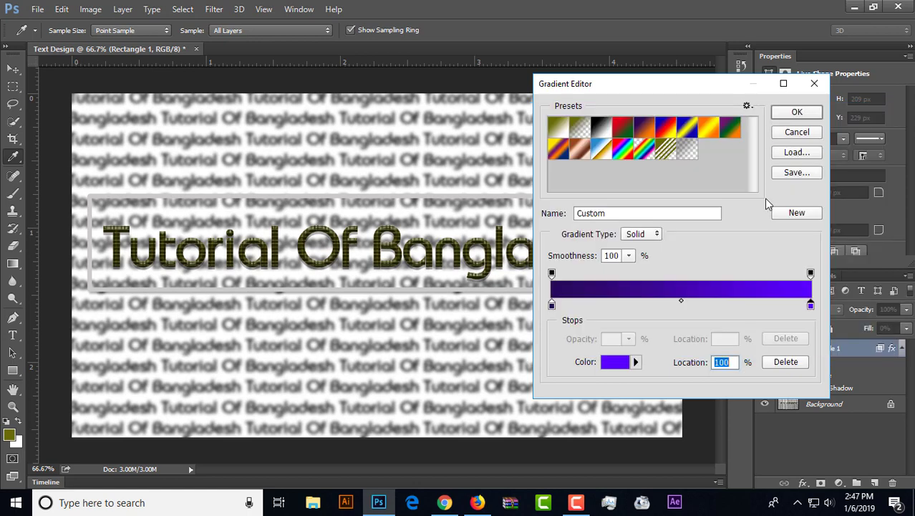
Change the gradient's start colour stop at location 0% to light yellow #ecf95a
{"action": "double_click", "coordinate": [553, 307]}
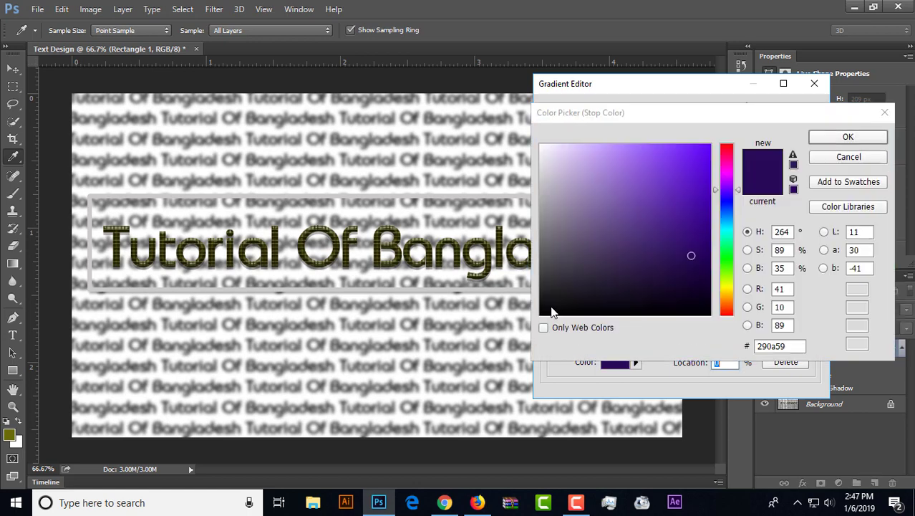
{"action": "left_click", "coordinate": [726, 174]}
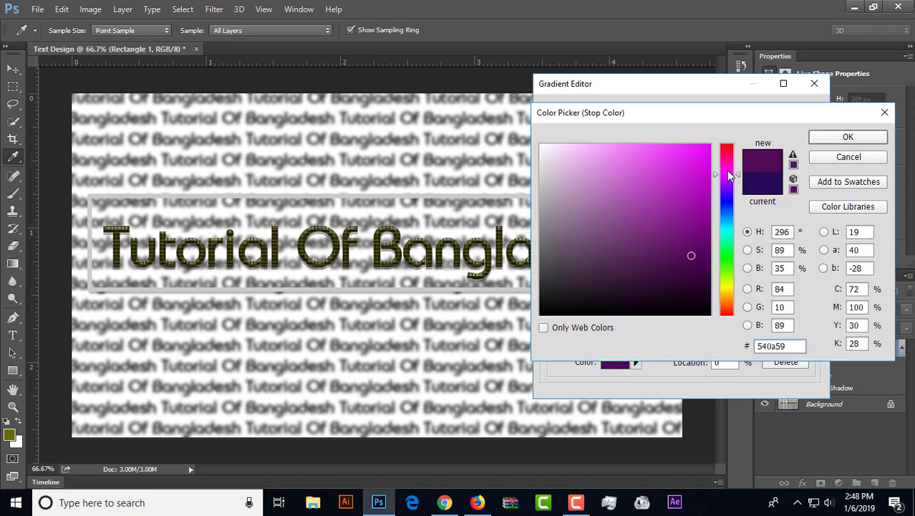
{"action": "left_click", "coordinate": [725, 285]}
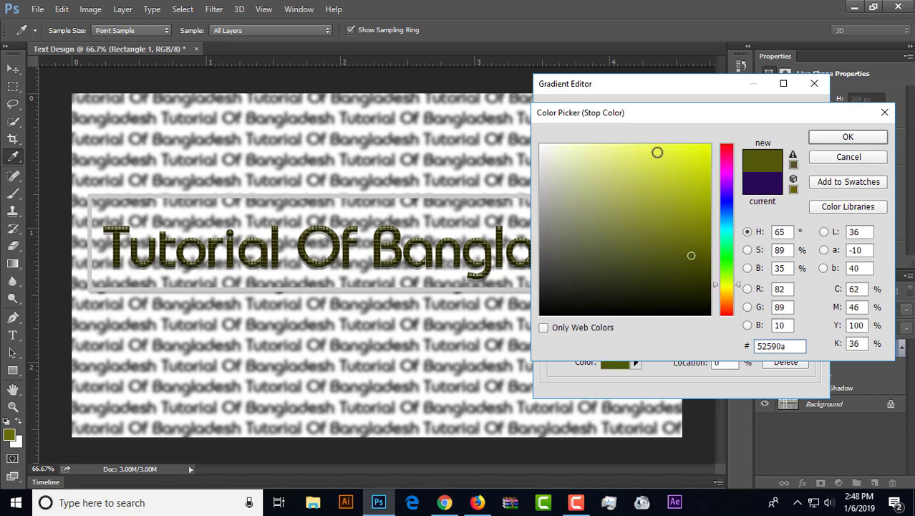
{"action": "left_click", "coordinate": [650, 148]}
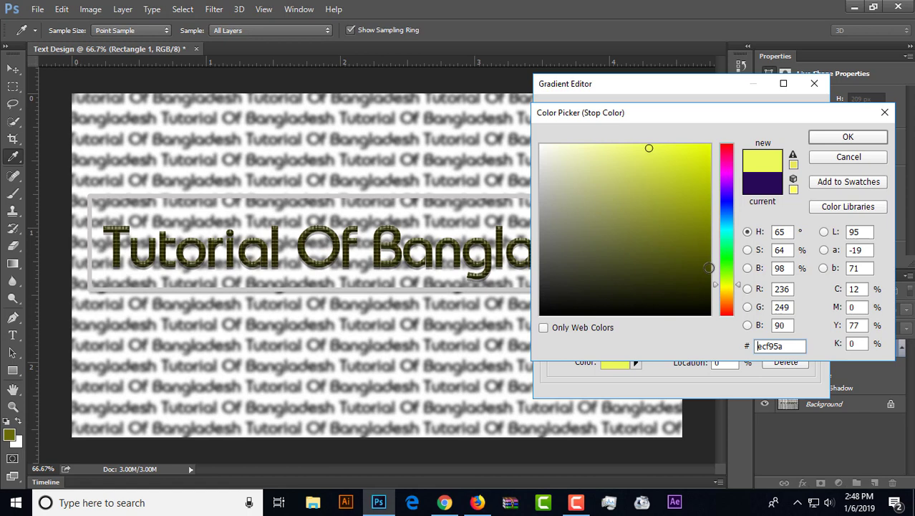
{"action": "left_click", "coordinate": [846, 137]}
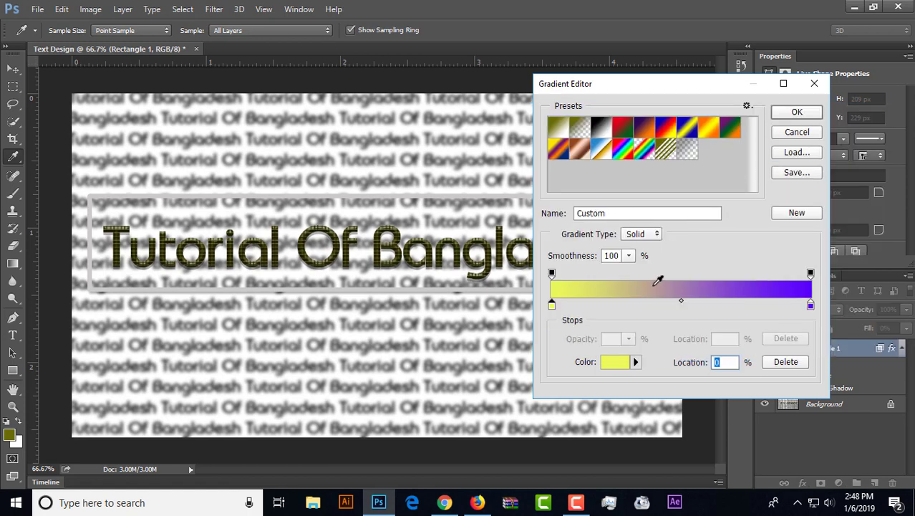
Accept the custom gradient and fill a new layer with it diagonally from the canvas's upper-left corner past its lower-right corner
{"action": "left_click", "coordinate": [799, 113]}
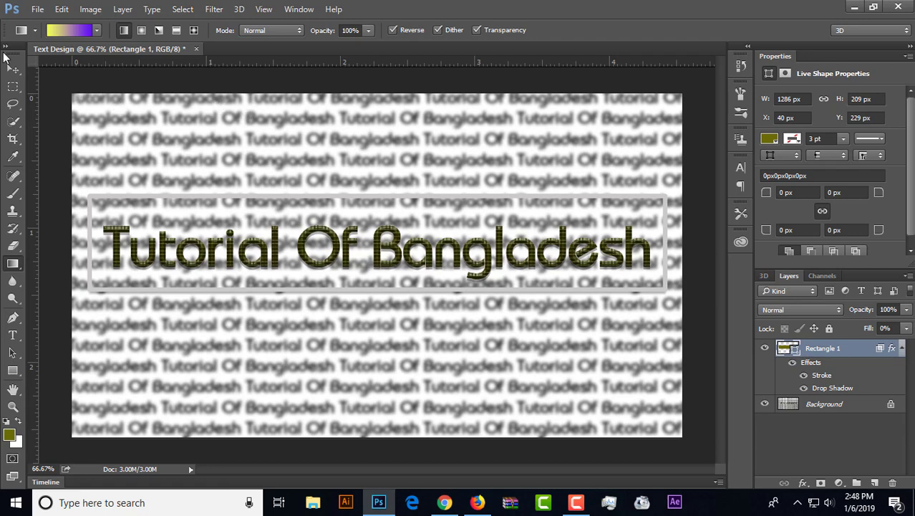
{"action": "left_click", "coordinate": [9, 434]}
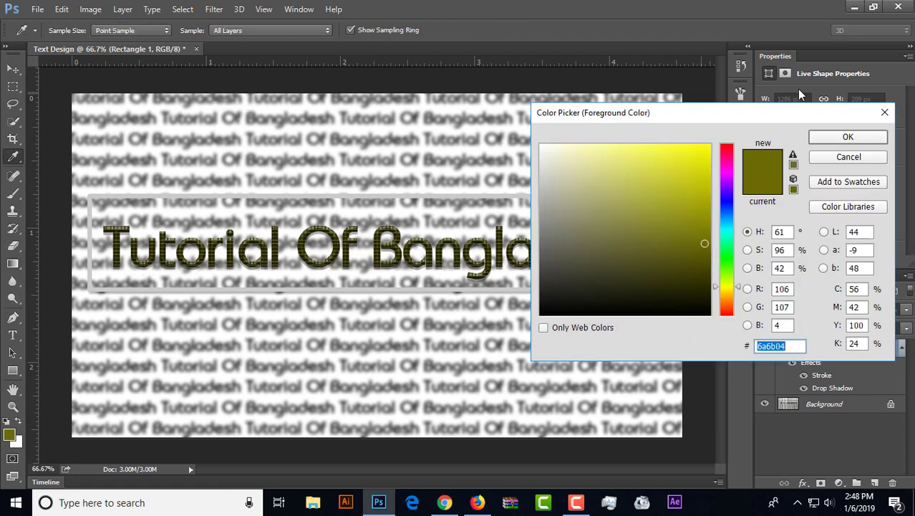
{"action": "left_click", "coordinate": [859, 140]}
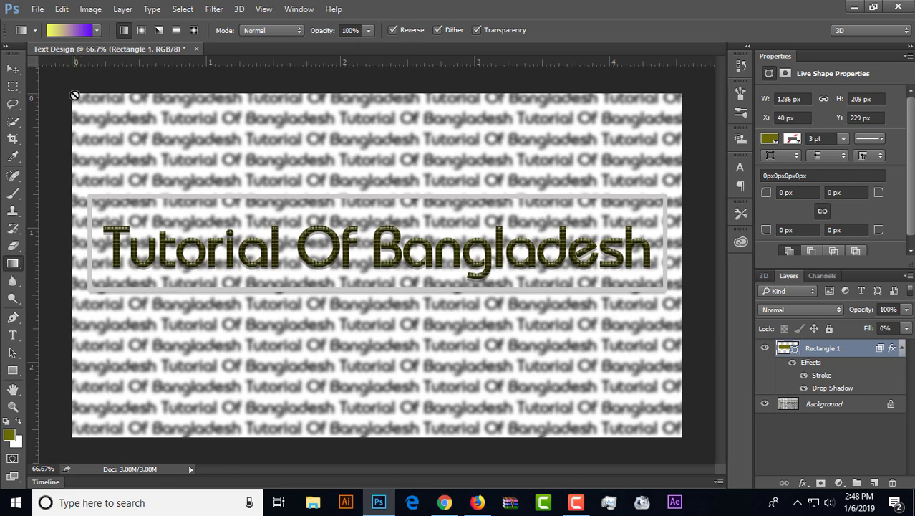
{"action": "left_click", "coordinate": [875, 483]}
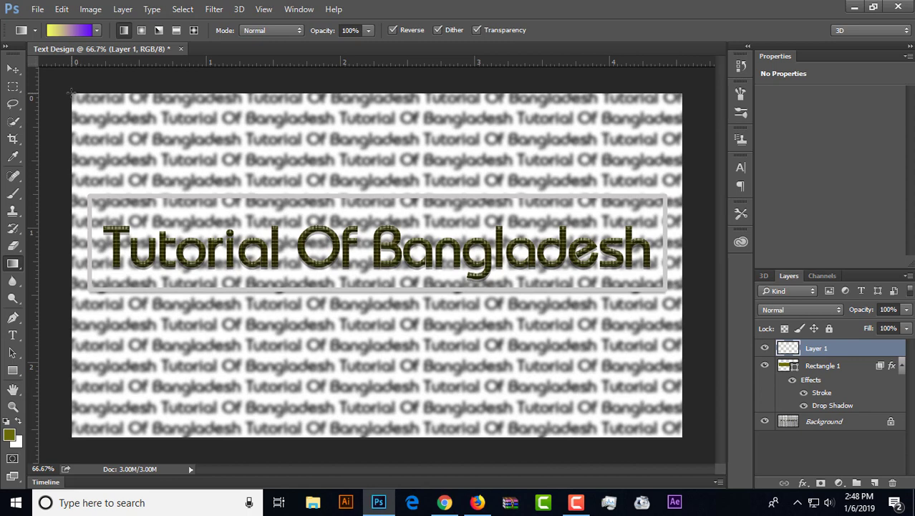
{"action": "left_click_drag", "start_coordinate": [71, 92], "coordinate": [704, 459]}
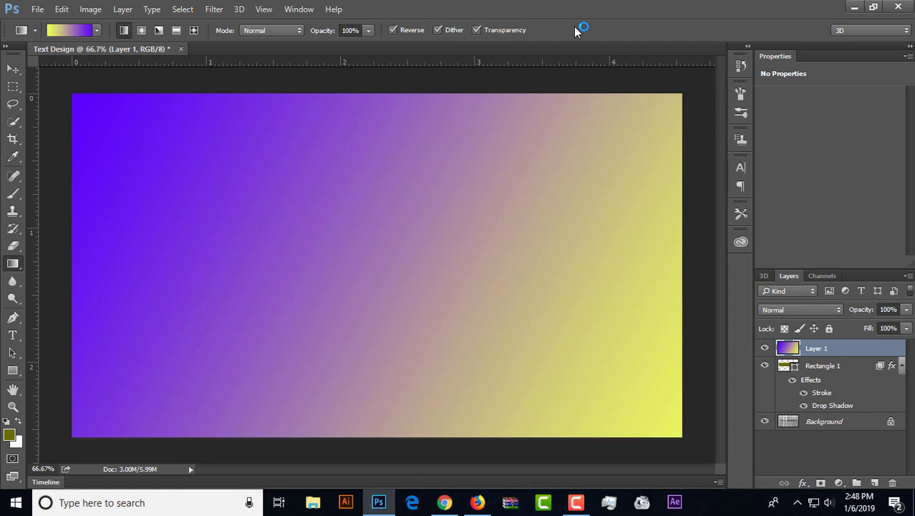
Set the gradient layer's blend mode to Screen and move the Rectangle 1 layer above it in the layer stack
{"action": "left_click", "coordinate": [838, 310]}
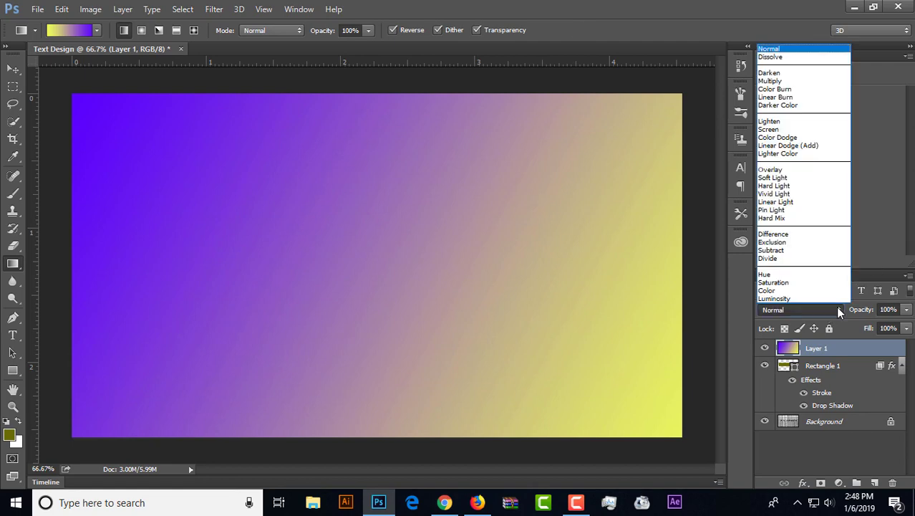
{"action": "left_click", "coordinate": [772, 130]}
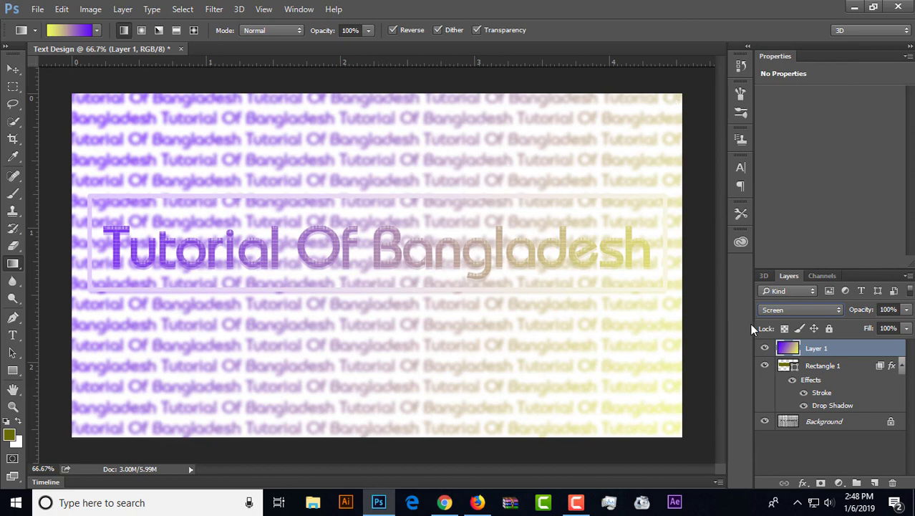
{"action": "left_click", "coordinate": [817, 367]}
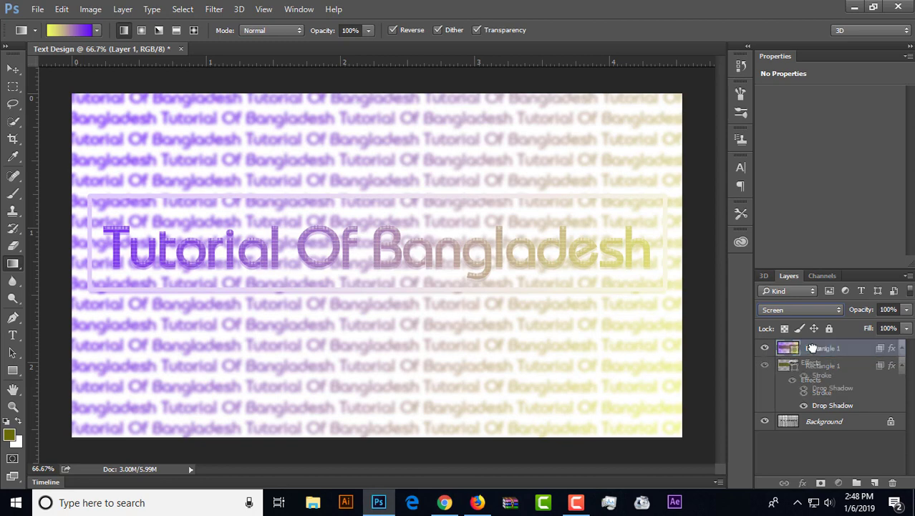
{"action": "left_click", "coordinate": [813, 347]}
{"action": "key", "text": "ctrl+alt+z"}
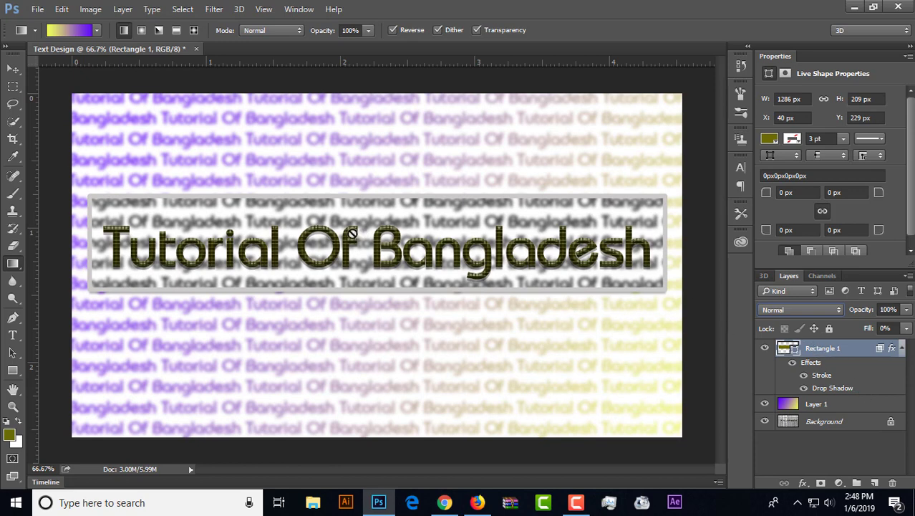
Move the stroked rectangle slightly down around the title, to about X 39 px, Y 234 px
{"action": "left_click", "coordinate": [12, 69]}
{"action": "mouse_move", "coordinate": [372, 290]}
{"action": "left_mouse_down"}
{"action": "mouse_move", "coordinate": [352, 407]}
{"action": "mouse_move", "coordinate": [376, 308]}
{"action": "mouse_move", "coordinate": [367, 284]}
{"action": "mouse_move", "coordinate": [394, 197]}
{"action": "mouse_move", "coordinate": [426, 225]}
{"action": "mouse_move", "coordinate": [402, 266]}
{"action": "mouse_move", "coordinate": [366, 265]}
{"action": "mouse_move", "coordinate": [382, 290]}
{"action": "mouse_move", "coordinate": [374, 286]}
{"action": "left_mouse_up"}
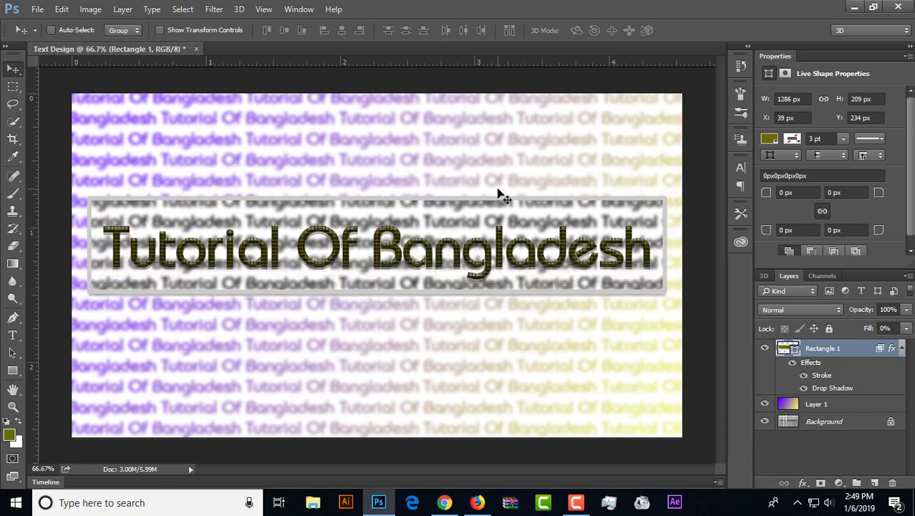